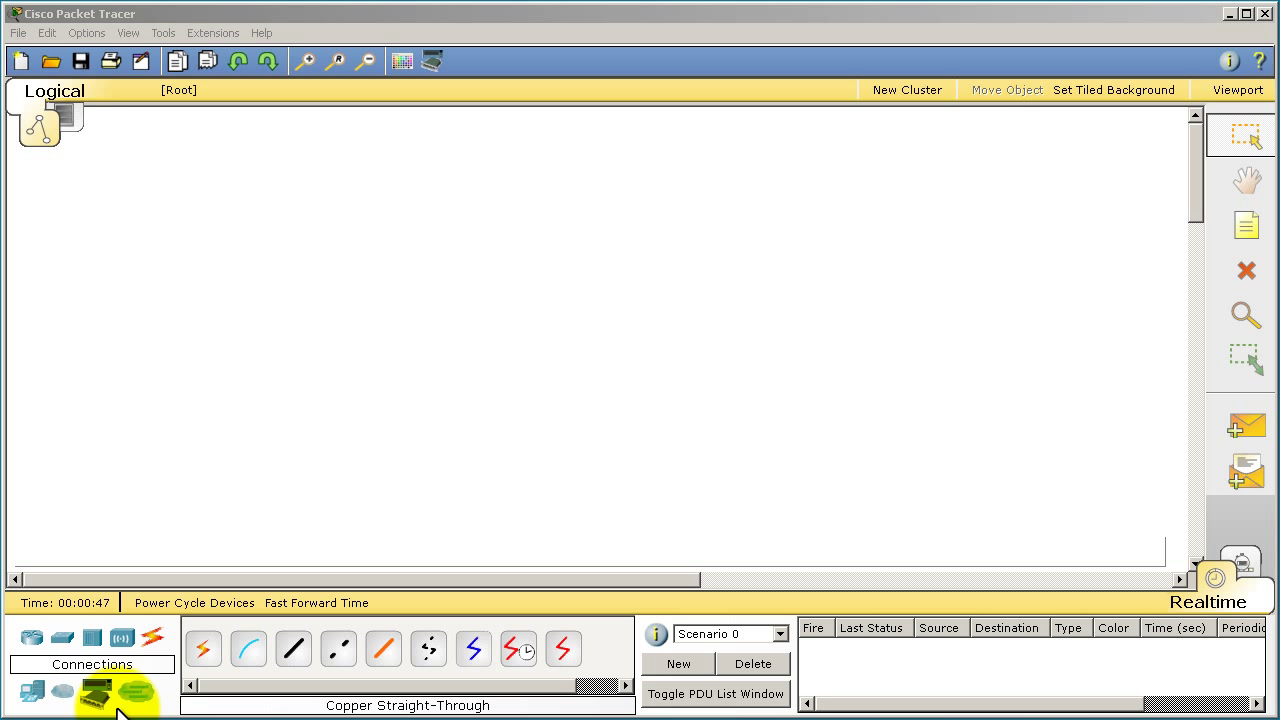
Place a generic PC (PC0) and an 1841 router (Router0) on the workspace.
left_click(32, 691)
left_click(222, 646)
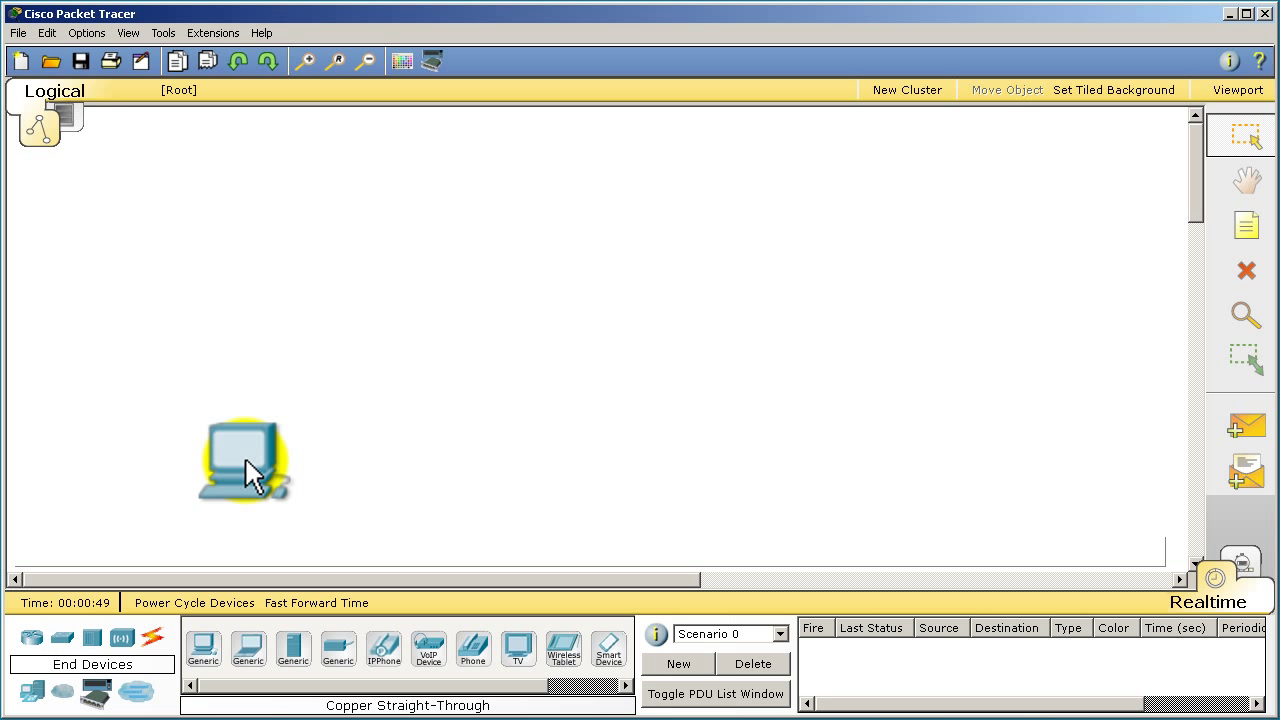
left_click(297, 320)
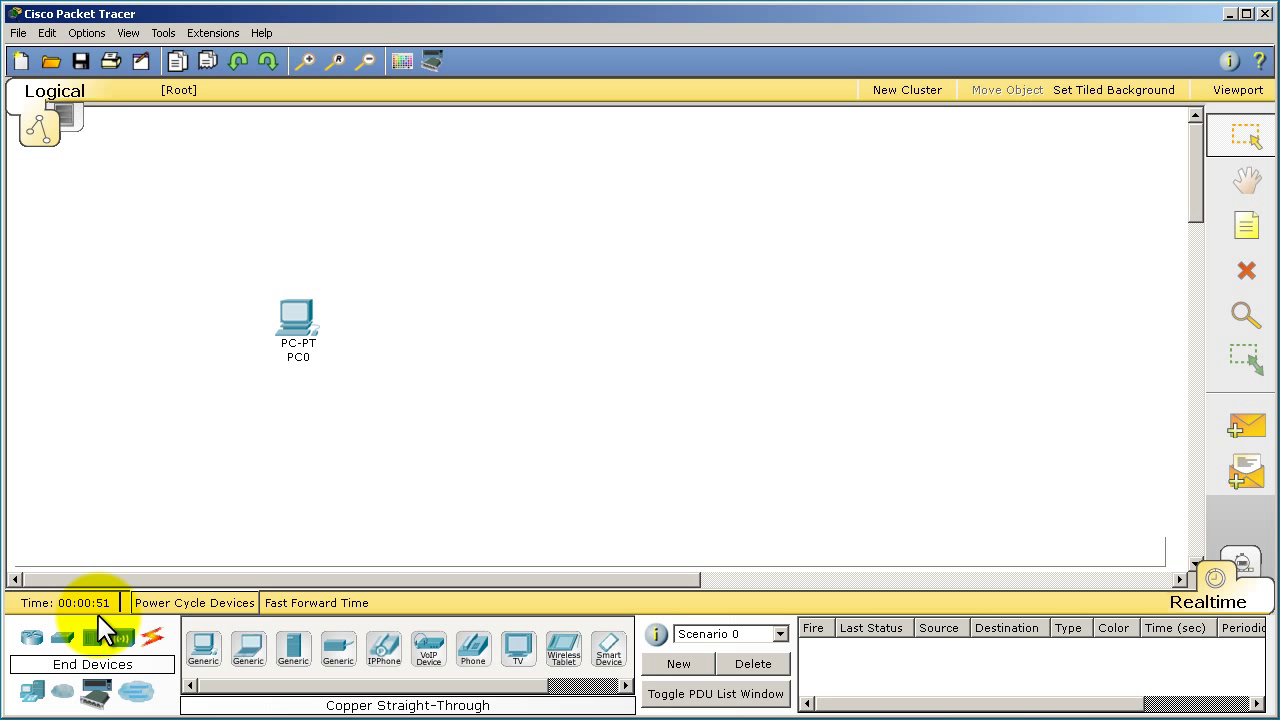
left_click(32, 637)
left_click(205, 650)
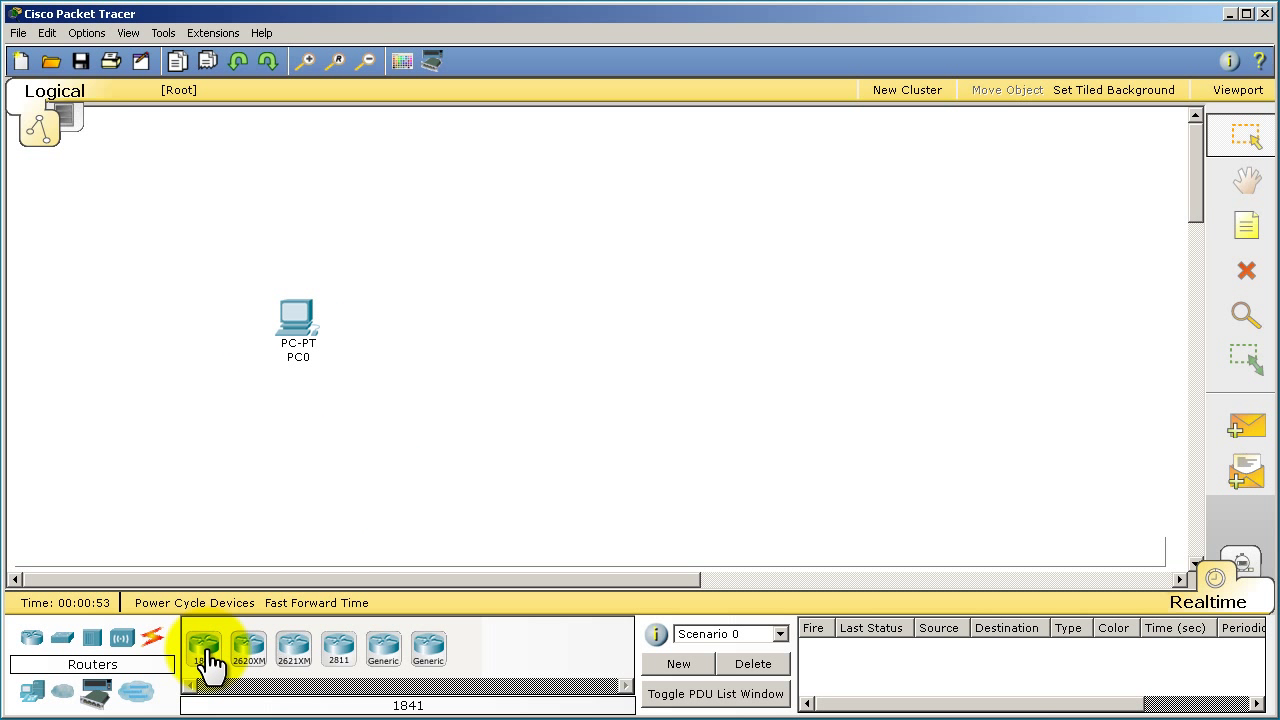
left_click(615, 320)
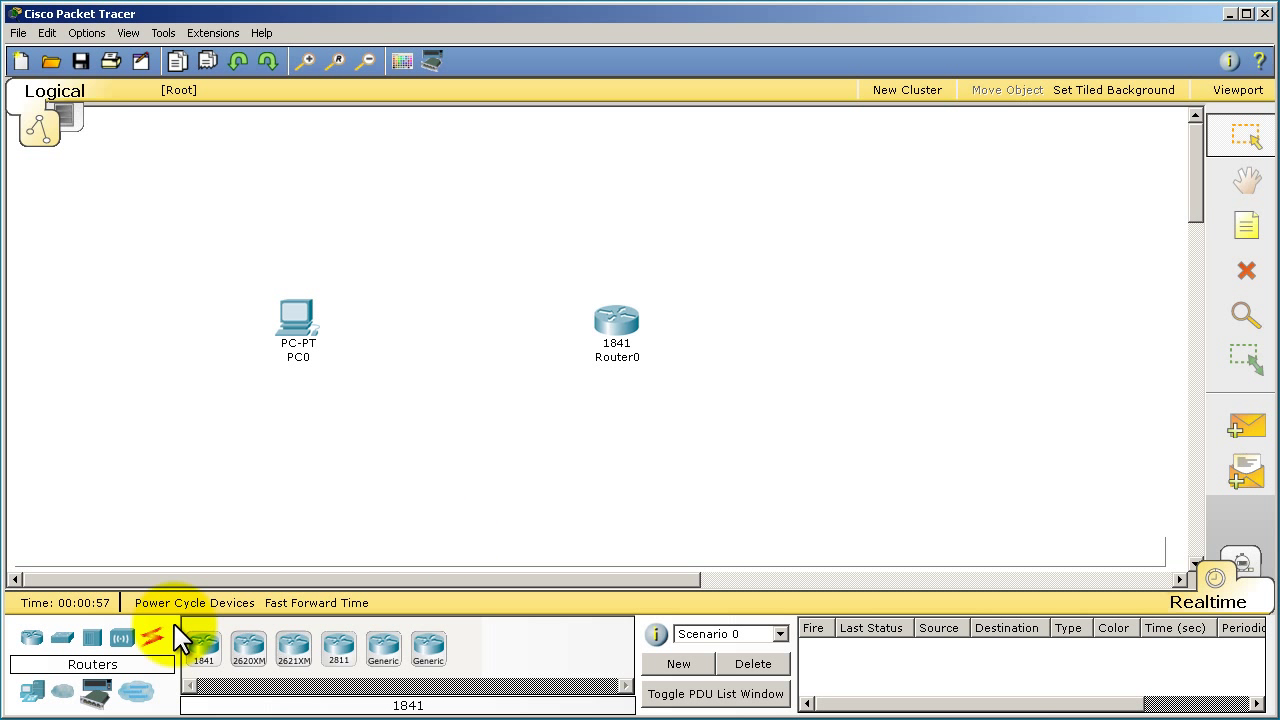
Connect Router0's Fa0/0 to PC0's FastEthernet port with a copper cross-over cable.
left_click(152, 640)
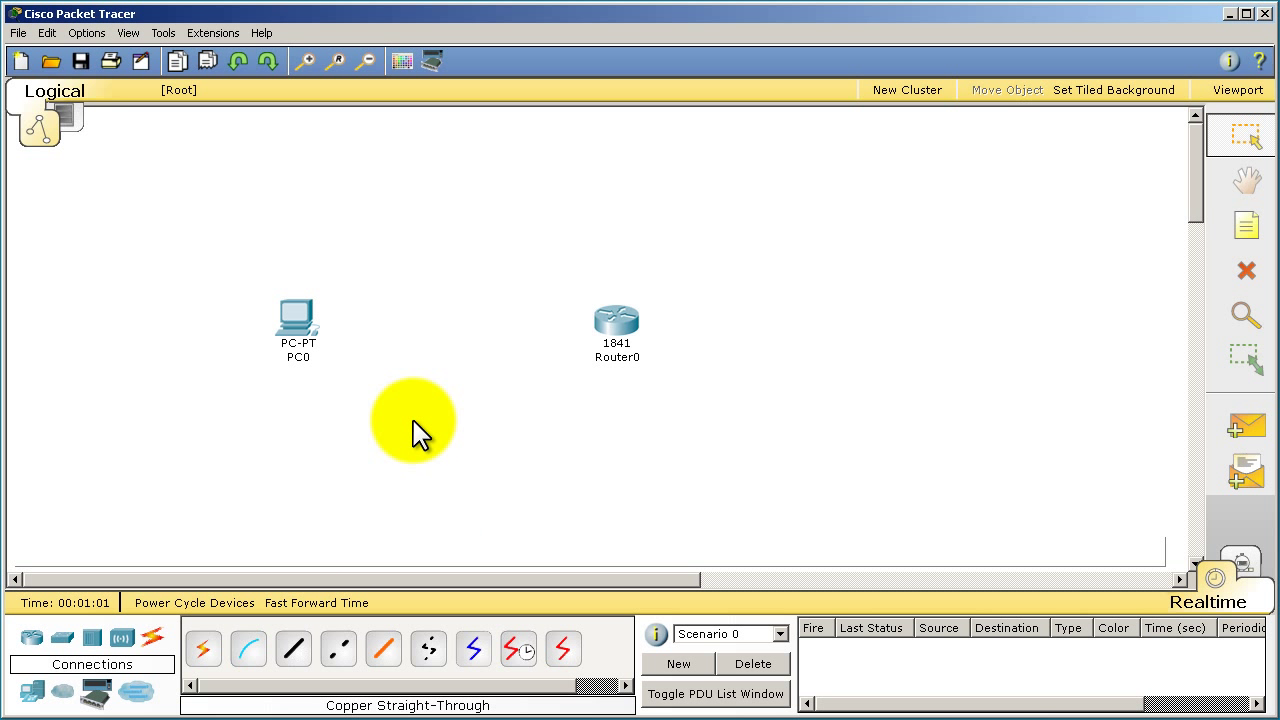
left_click(338, 648)
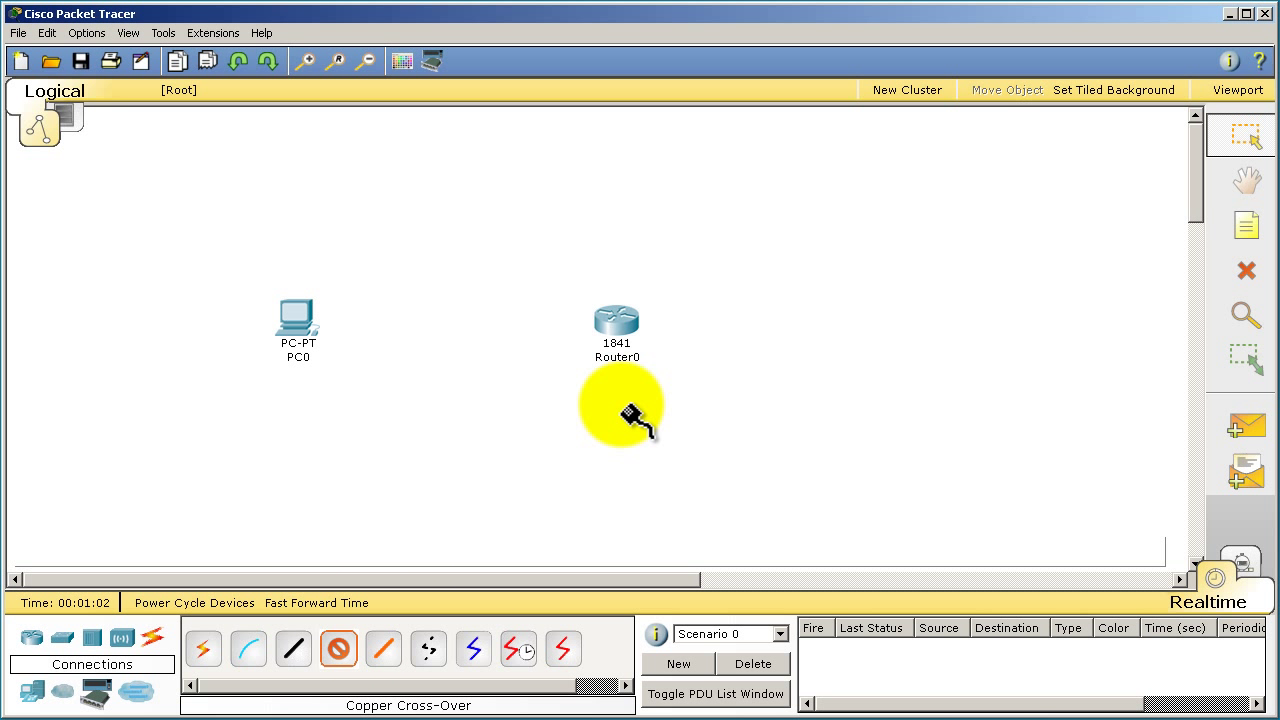
left_click(628, 326)
left_click(611, 337)
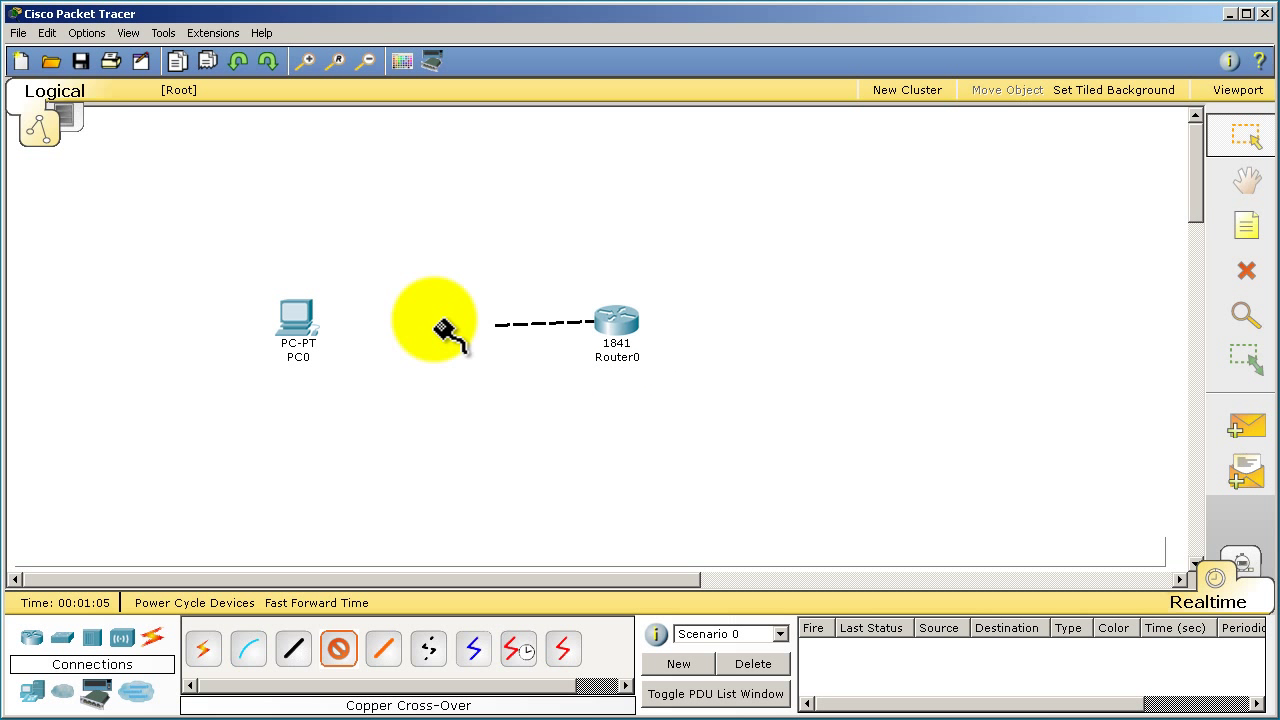
left_click(296, 322)
left_click(303, 331)
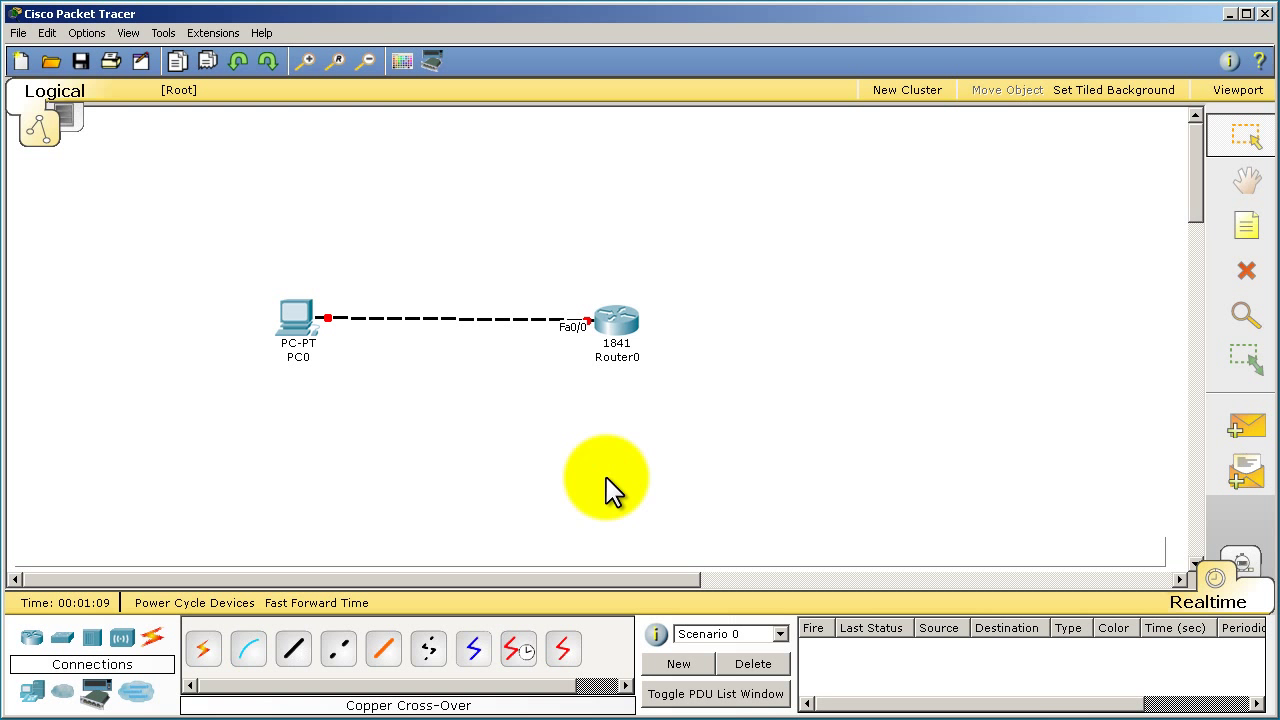
Switch PC0's Desktop IP Configuration from static to DHCP, then close the panel.
left_click(306, 320)
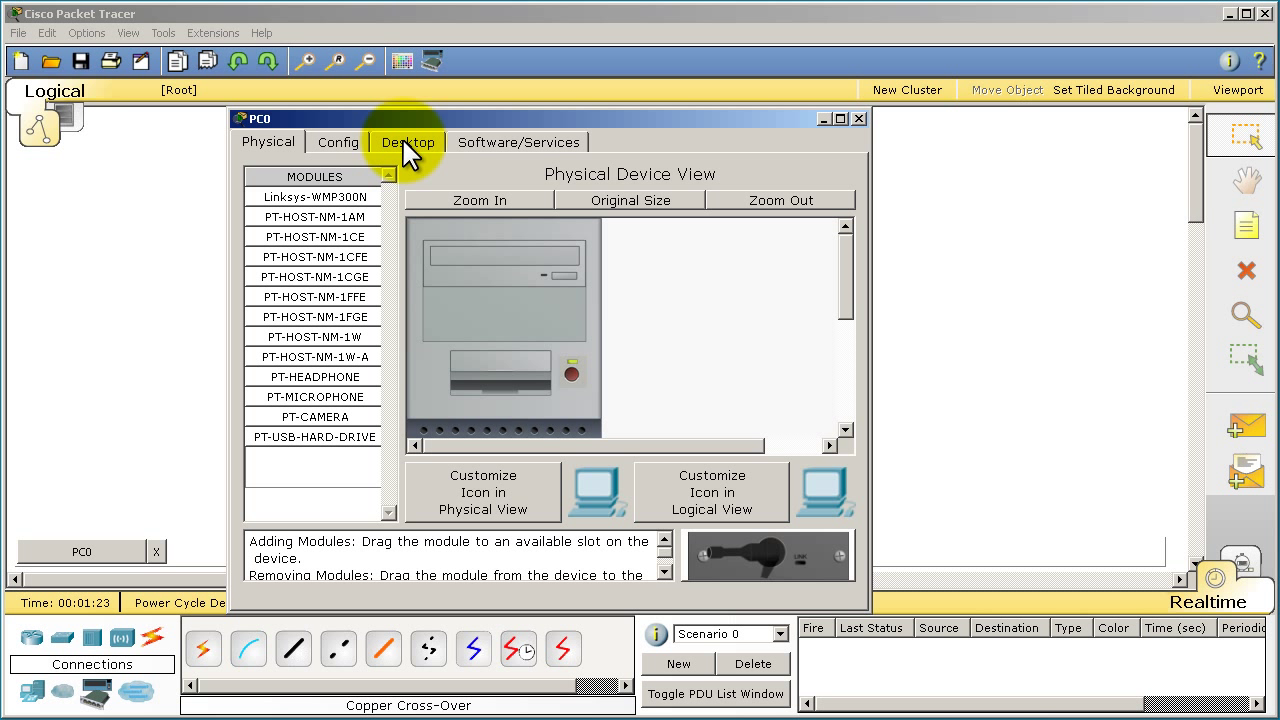
left_click(408, 156)
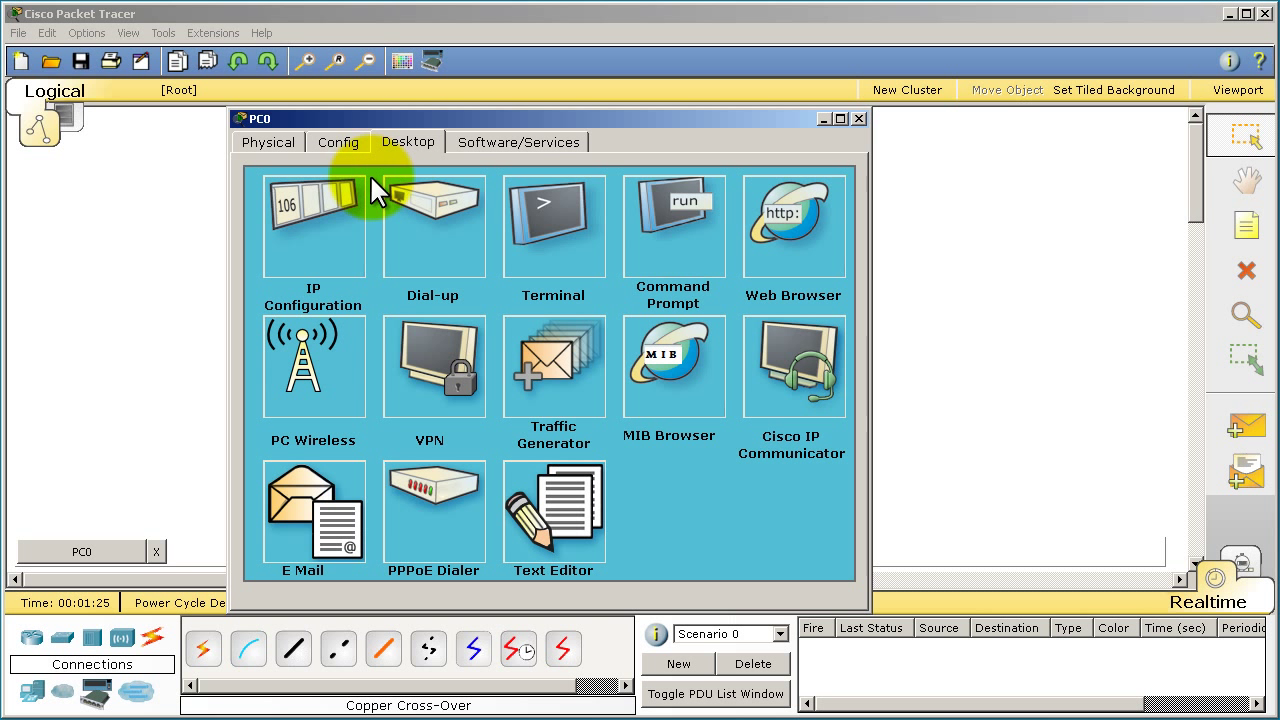
left_click(331, 196)
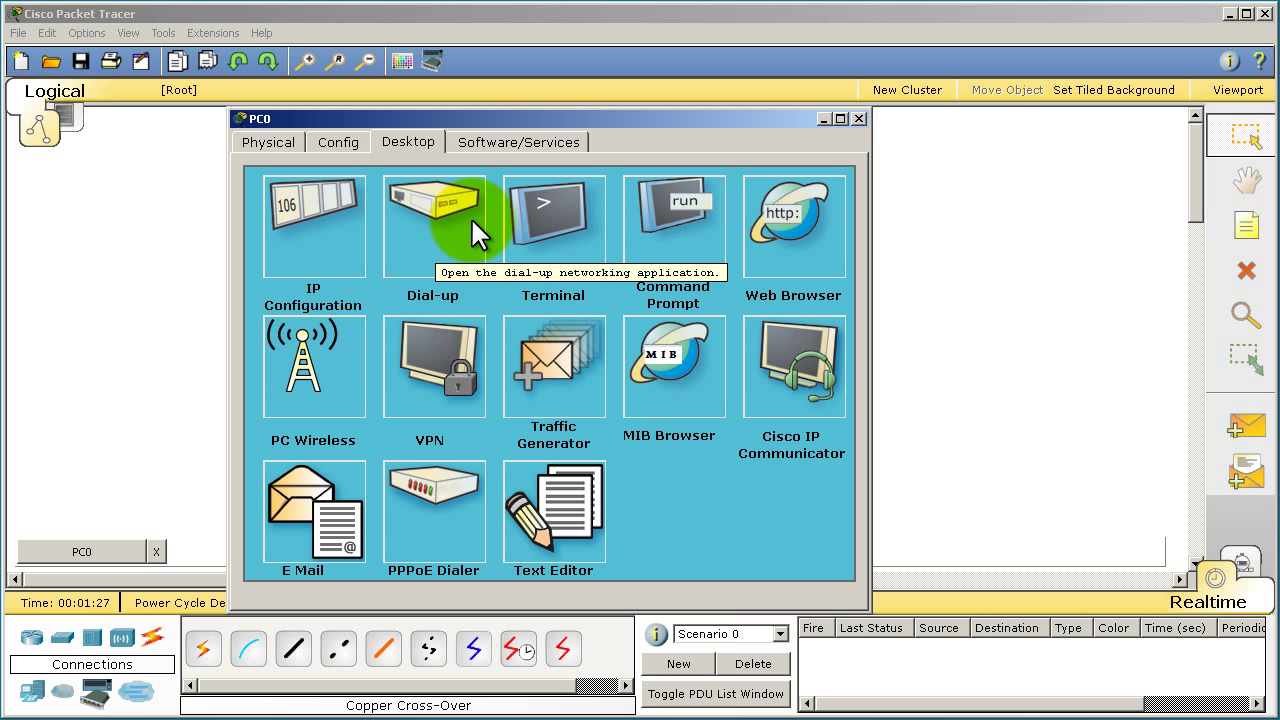
left_click(315, 219)
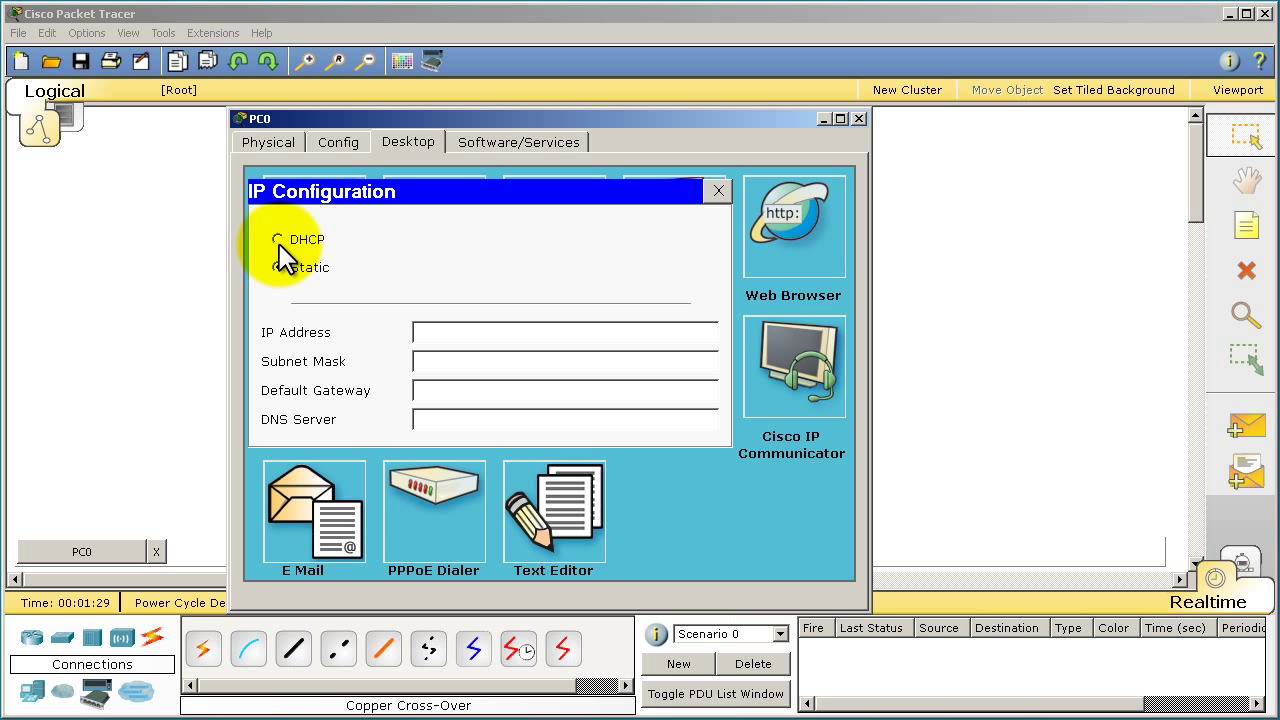
left_click(278, 240)
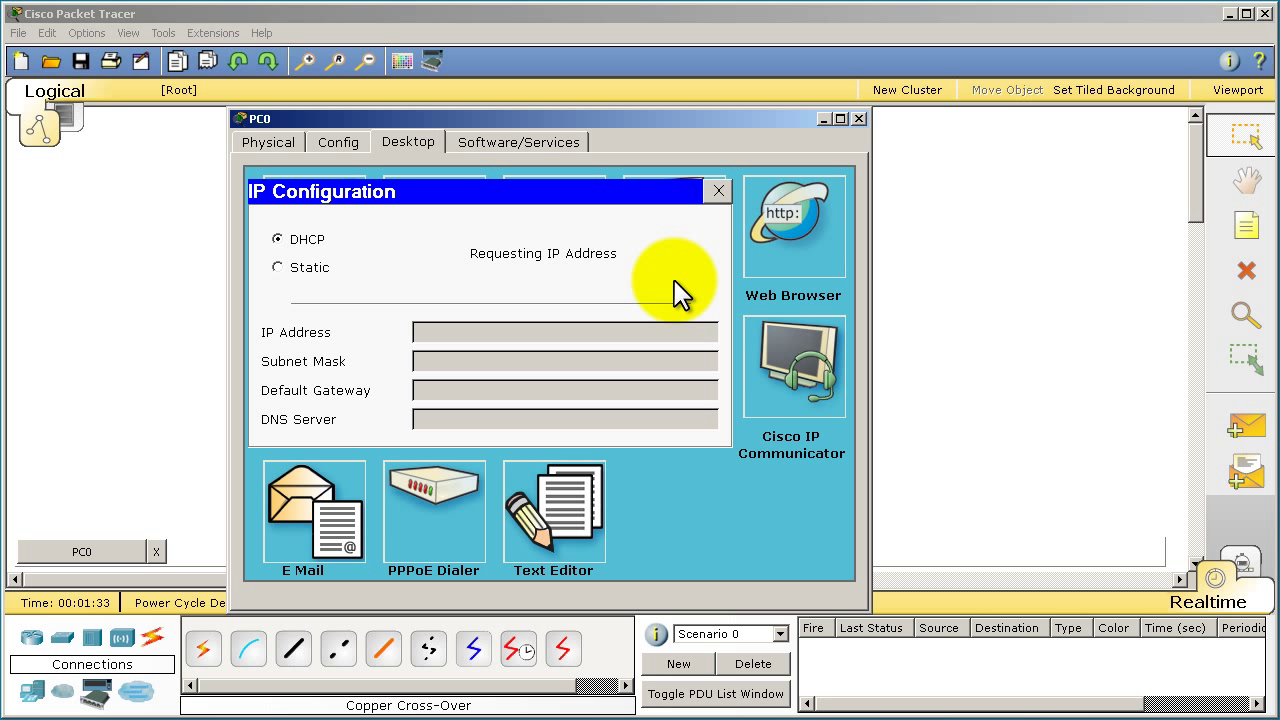
left_click(718, 191)
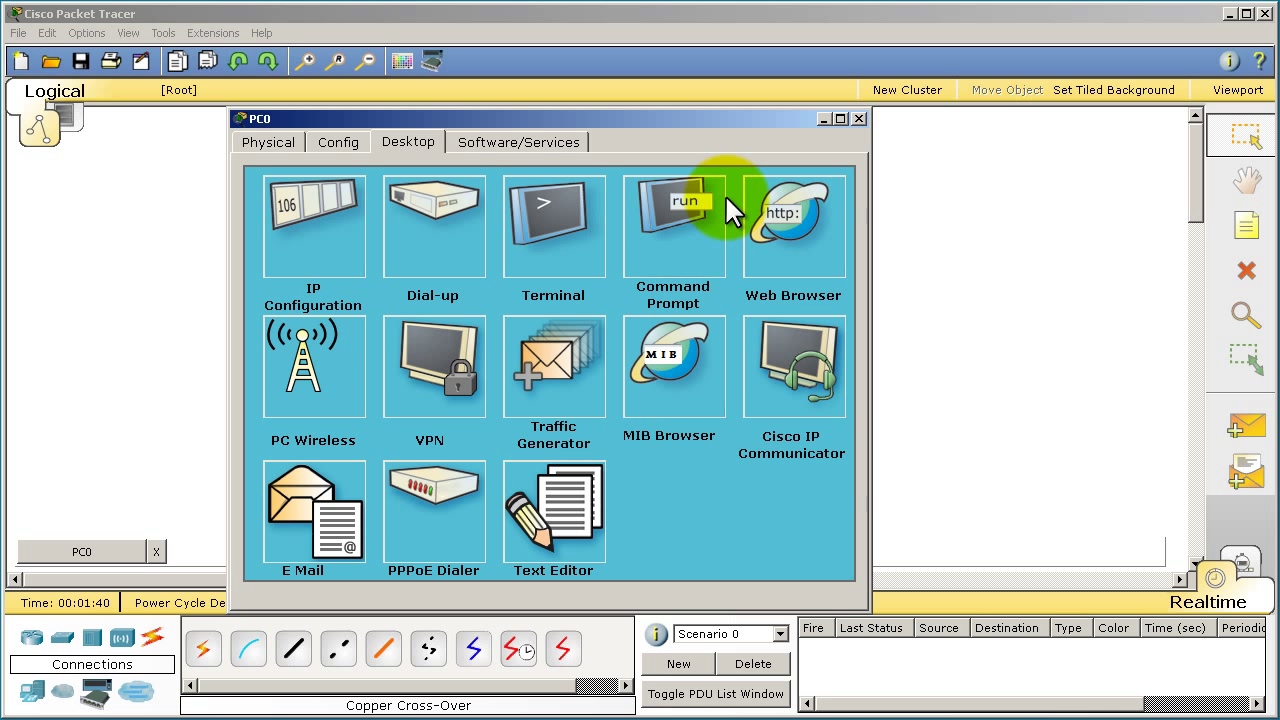
Close PC0's device window to return to the PC0–Router0 workspace.
left_click(858, 118)
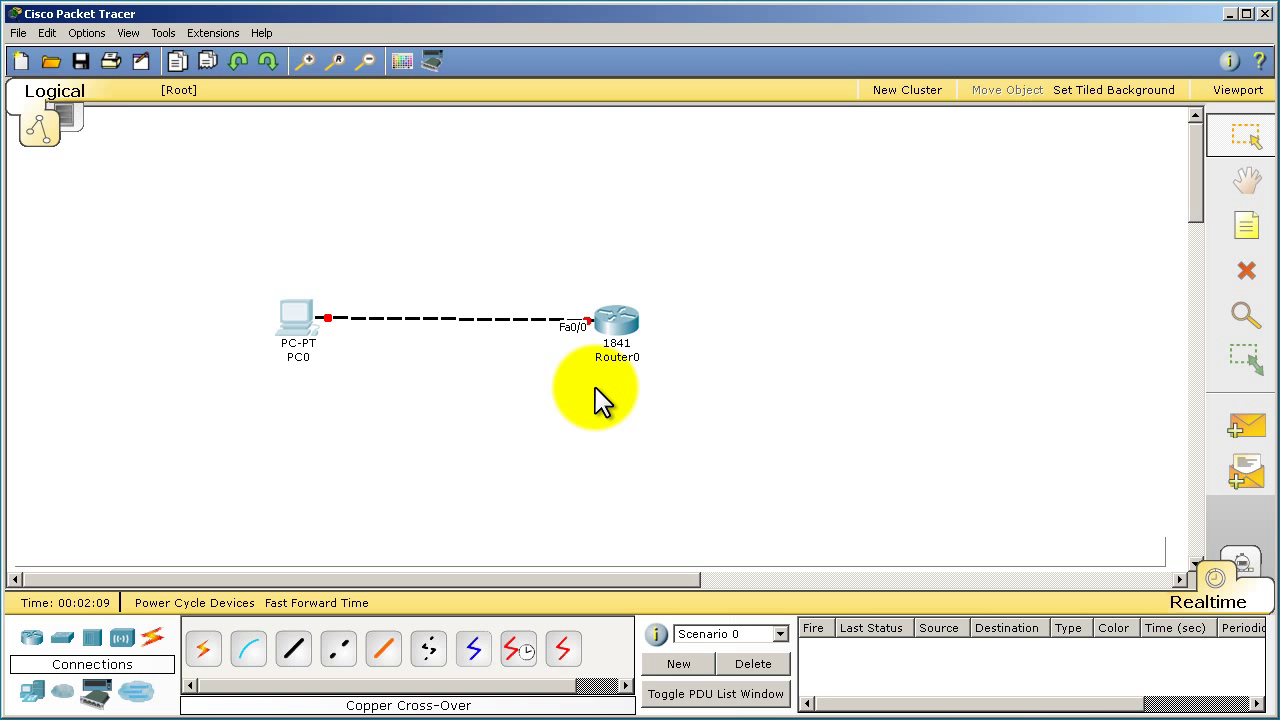
Open Router0's CLI, decline the initial setup dialog, and enter global configuration mode.
left_click(612, 321)
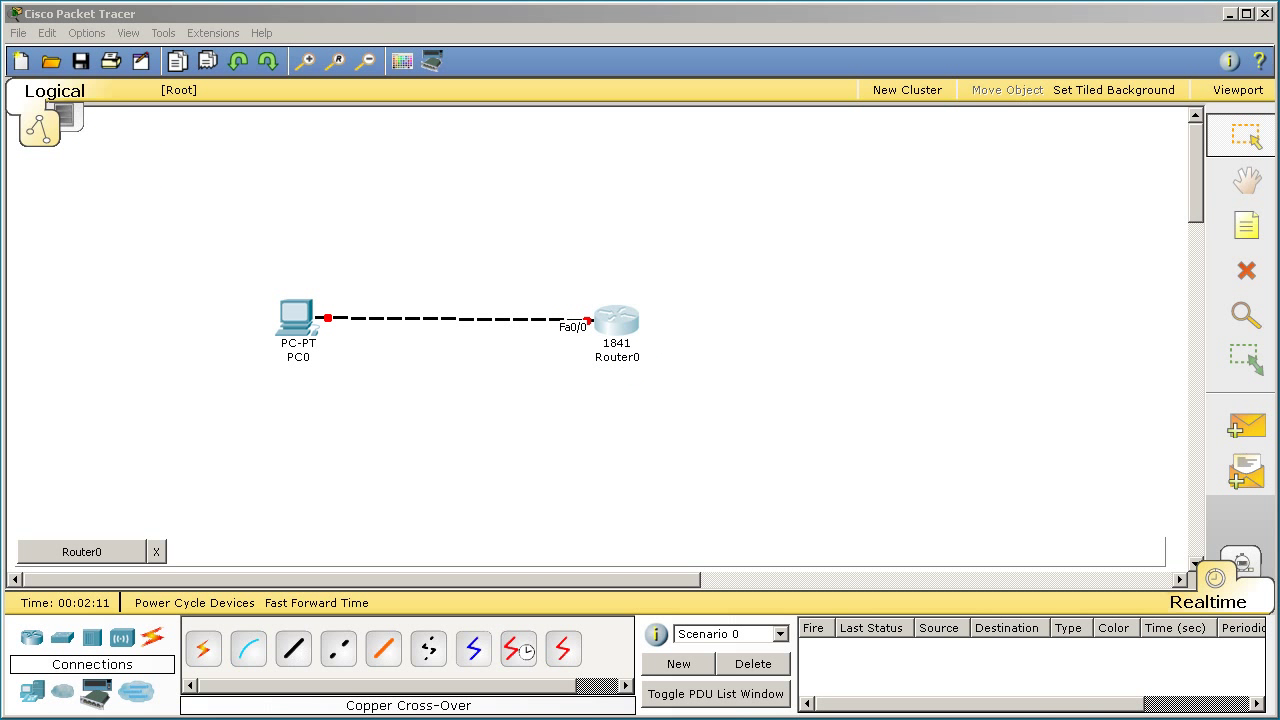
left_click(366, 108)
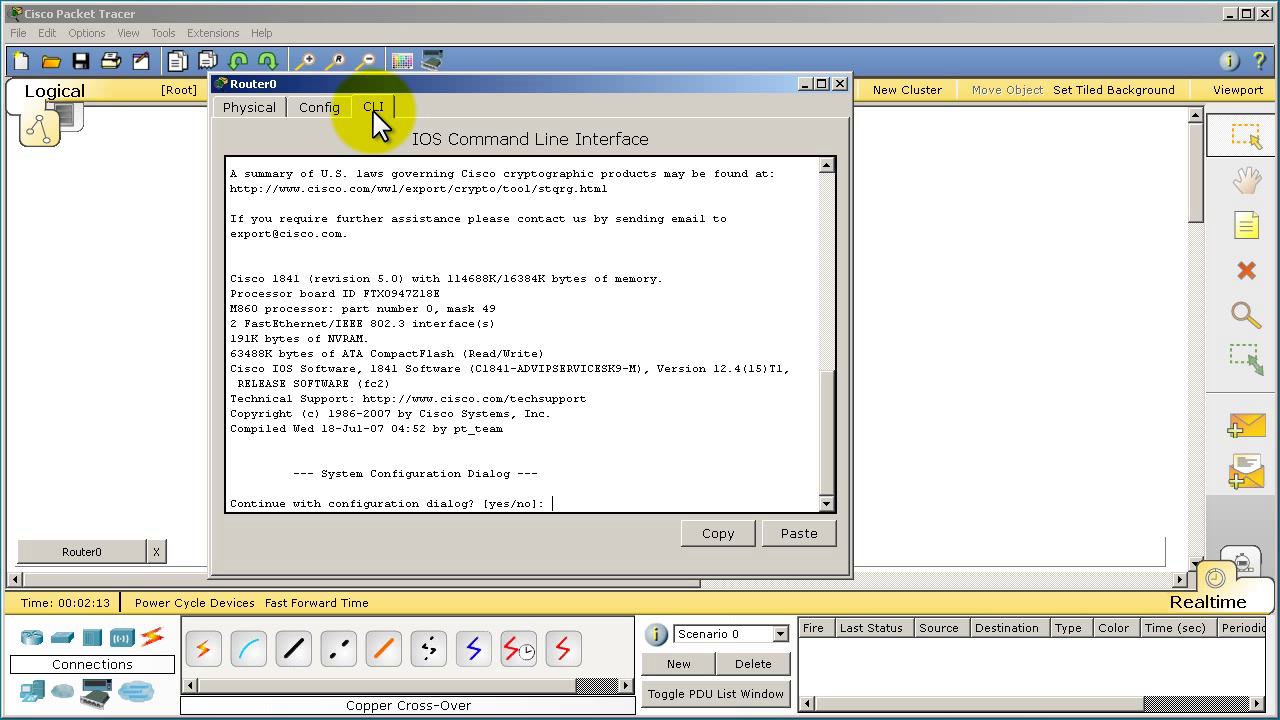
key("Return")
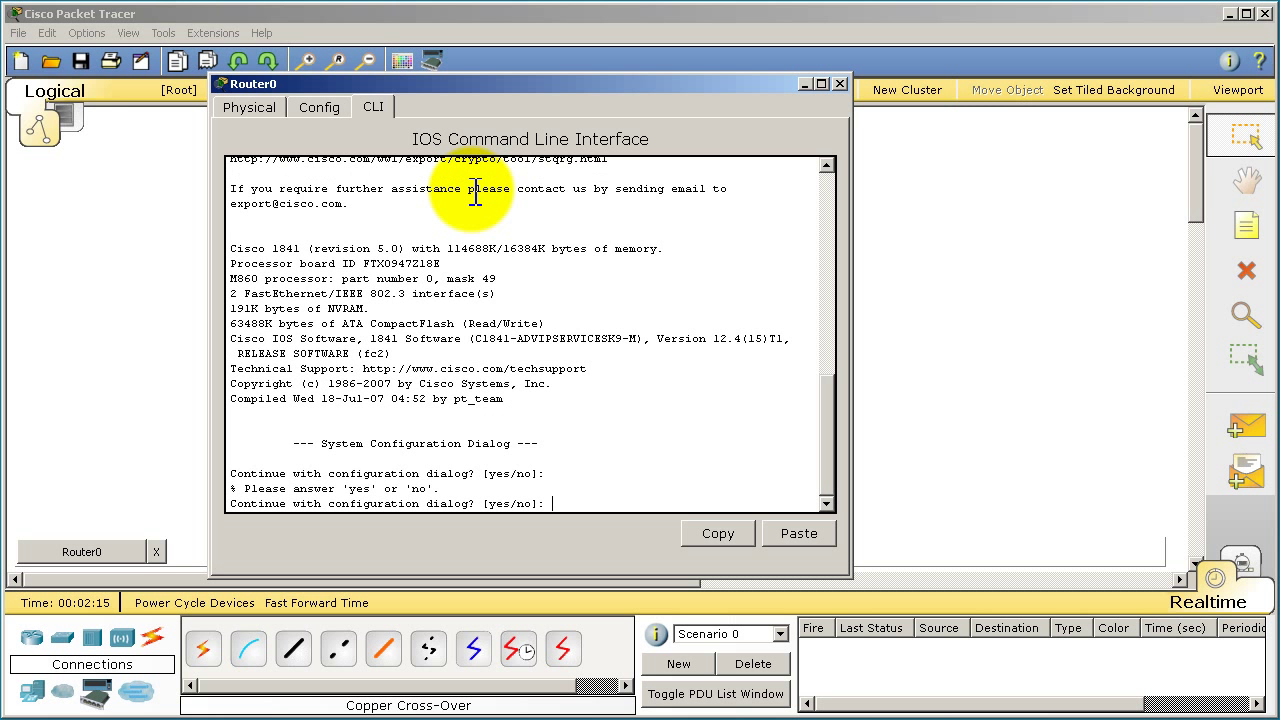
type("no")
key("Return")
key("Return")
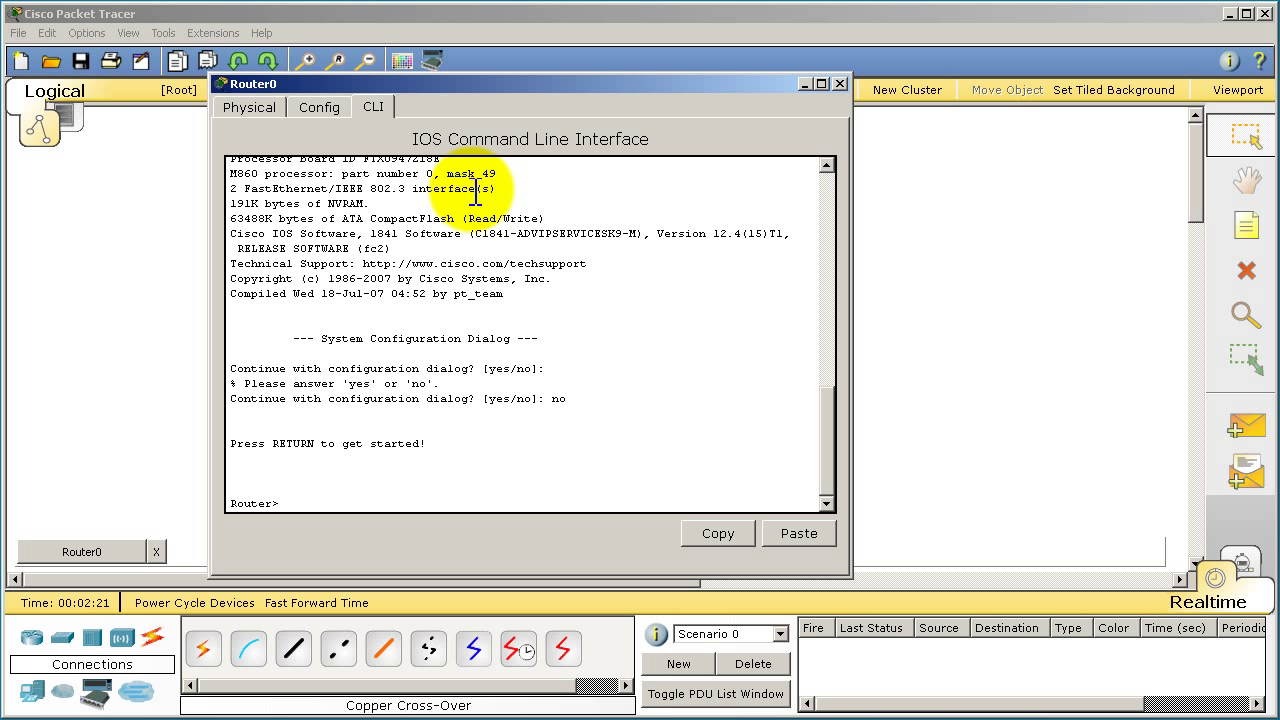
type("en")
key("Return")
type("conf t")
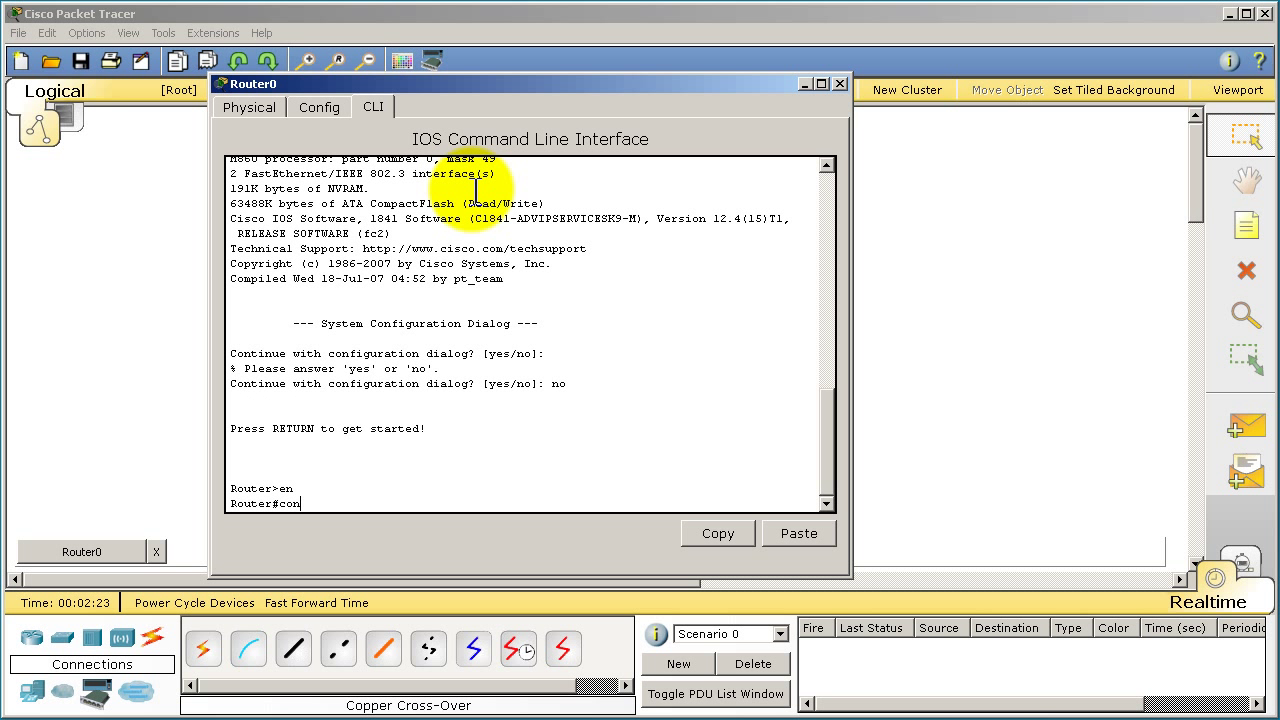
key("Return")
Assign 192.168.1.1 255.255.255.0 to FastEthernet0/0 and enable it with no shut.
type("int fast 0/0")
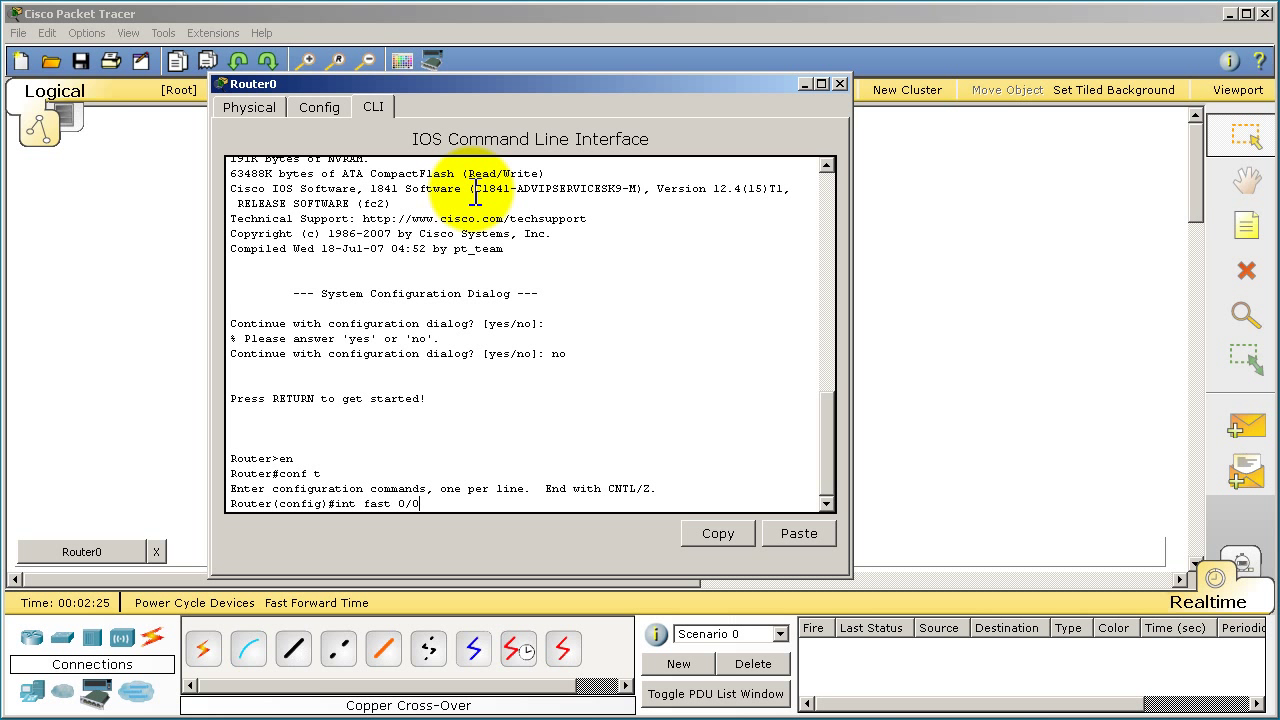
key("Return")
type("ip add")
key("Tab")
type("1.1.1.1")
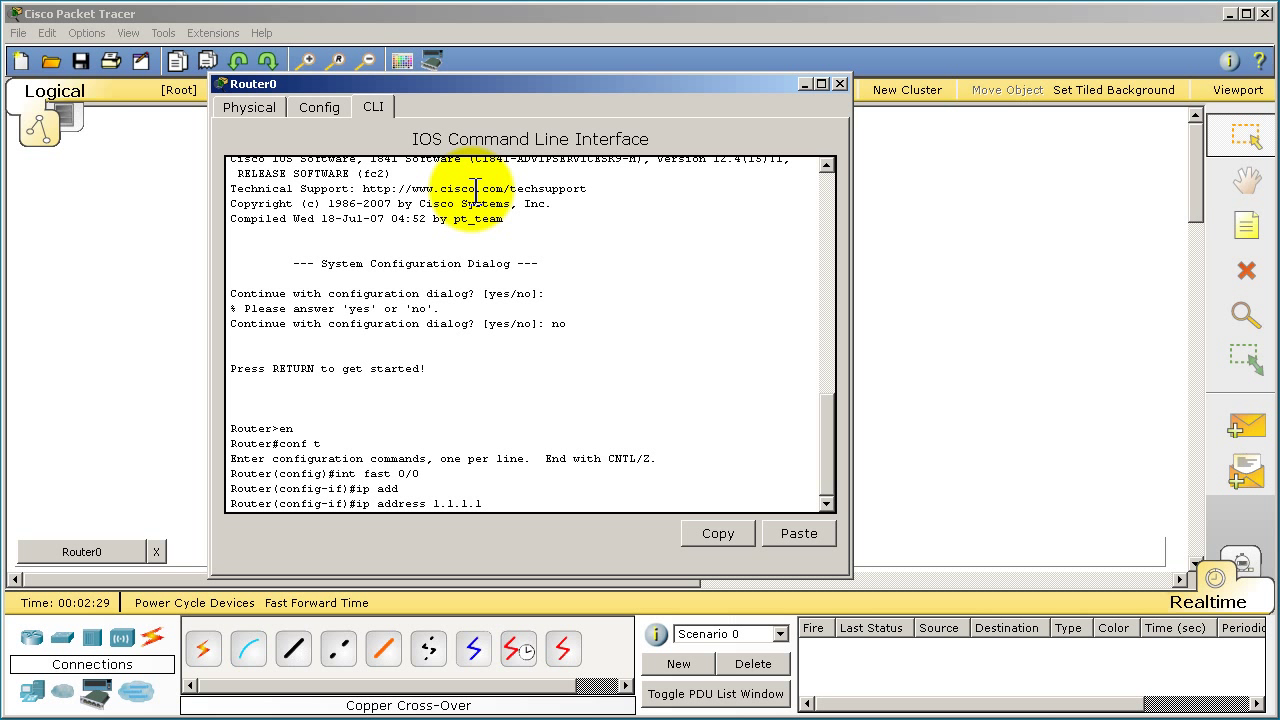
key("BackSpace")
key("BackSpace")
key("BackSpace")
key("BackSpace")
key("BackSpace")
key("BackSpace")
type("92.168.1.1 255.255.255.0")
key("Return")
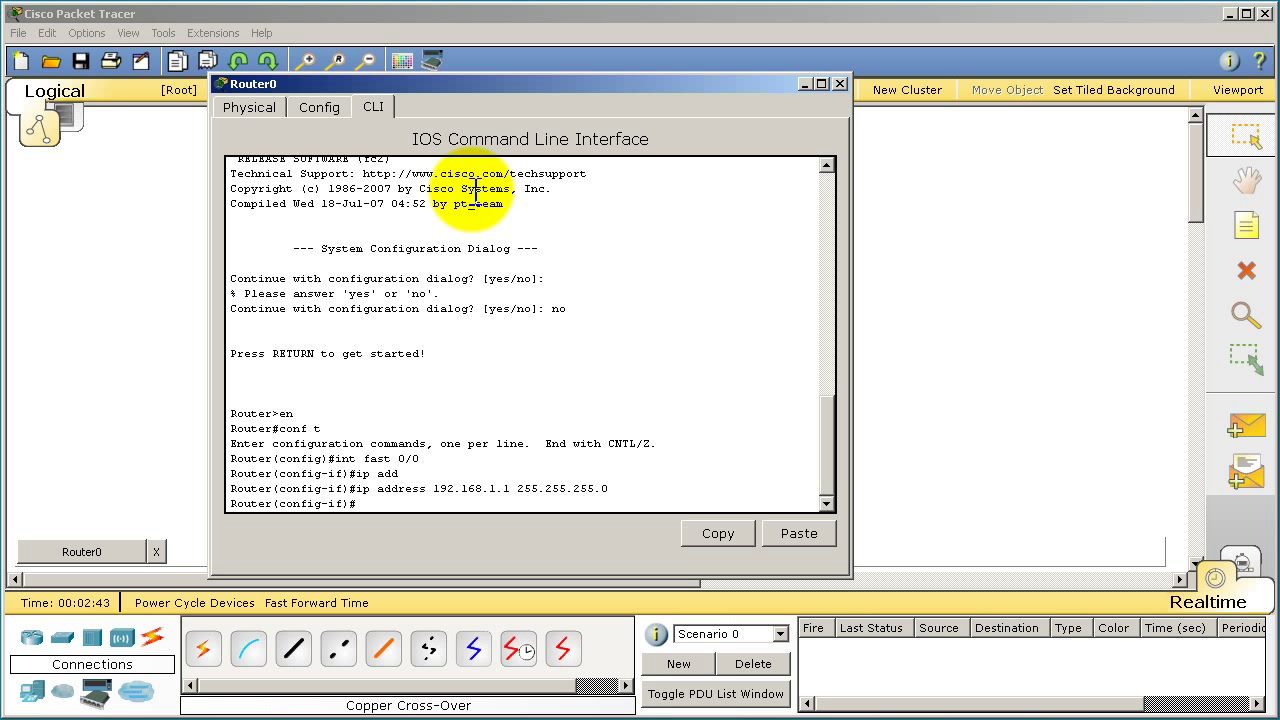
type("no shu")
type("t")
key("Return")
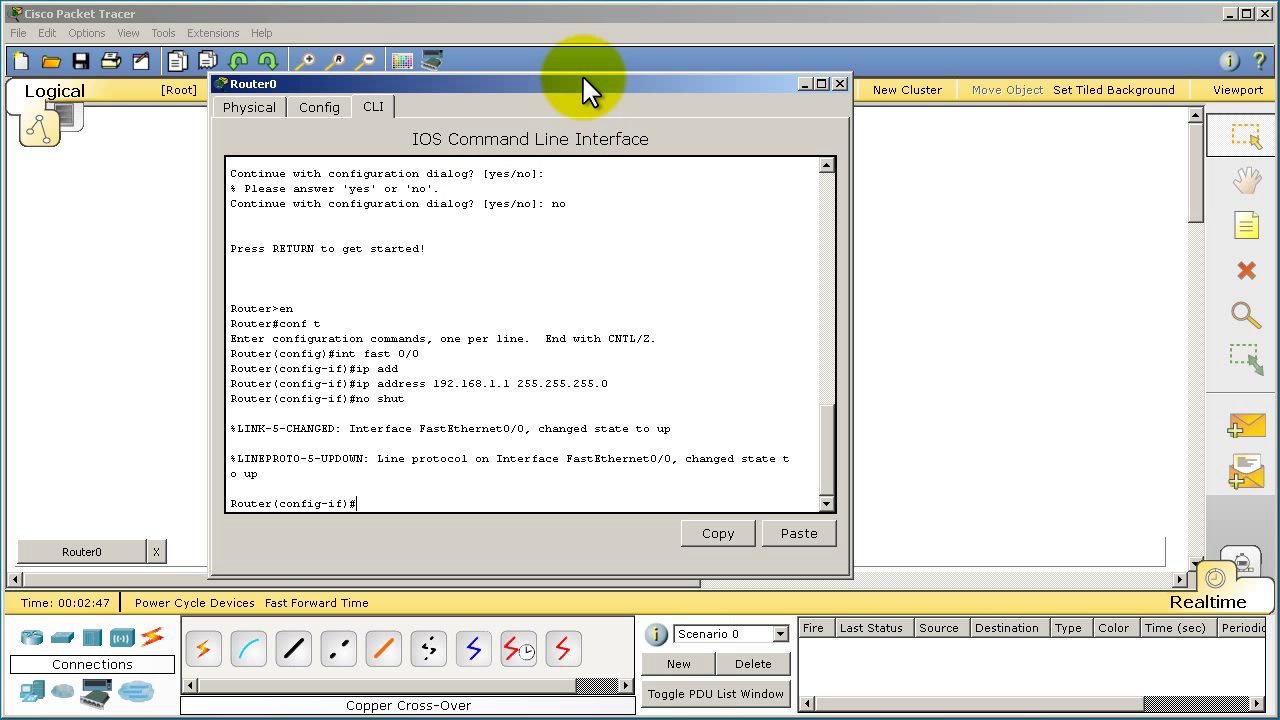
left_click_drag(586, 84, 617, 452)
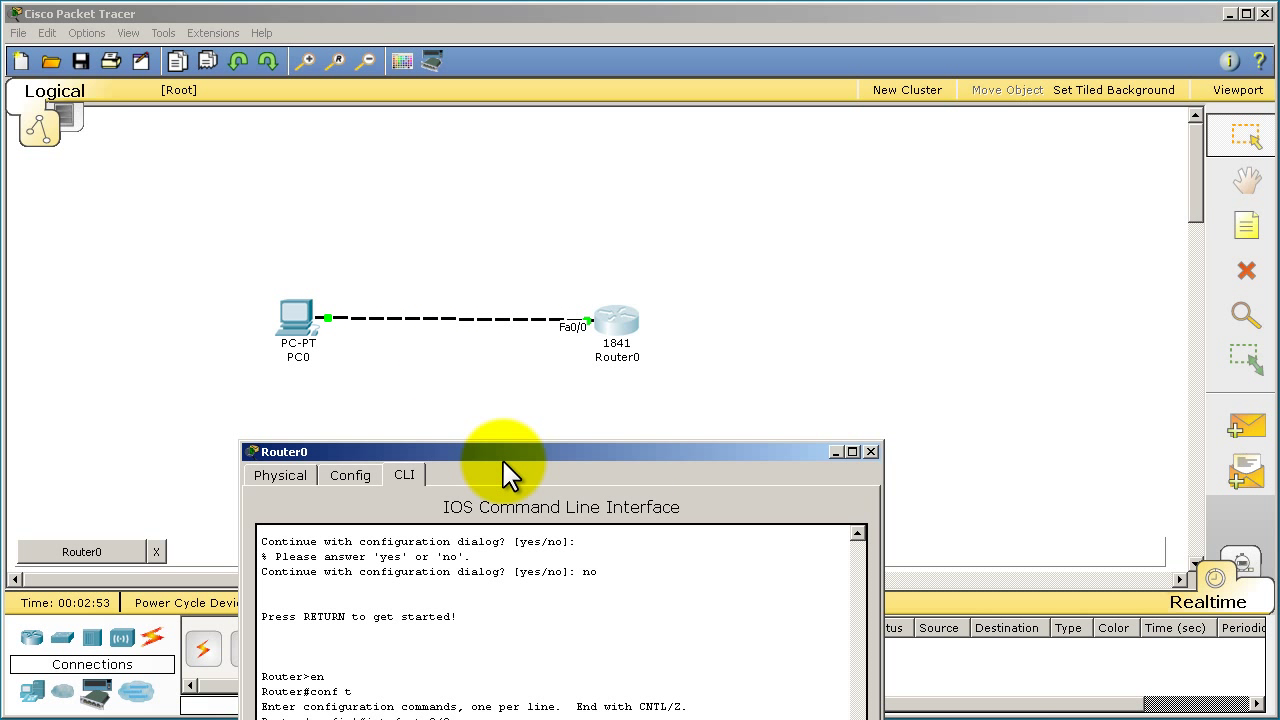
left_click_drag(508, 456, 481, 150)
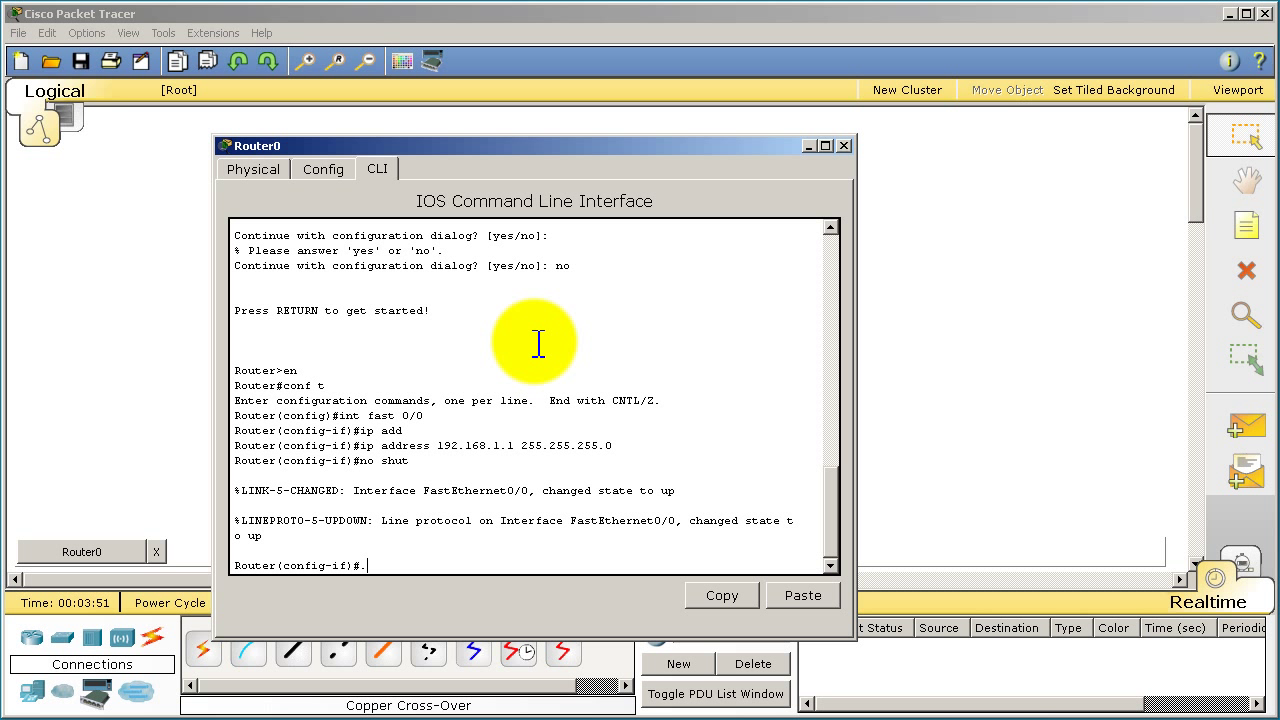
Exit interface mode and run ip dhcp excluded-address 192.168.1.1 192.168.1.10.
key("BackSpace")
type("exit")
key("Return")
type("ip dhcp")
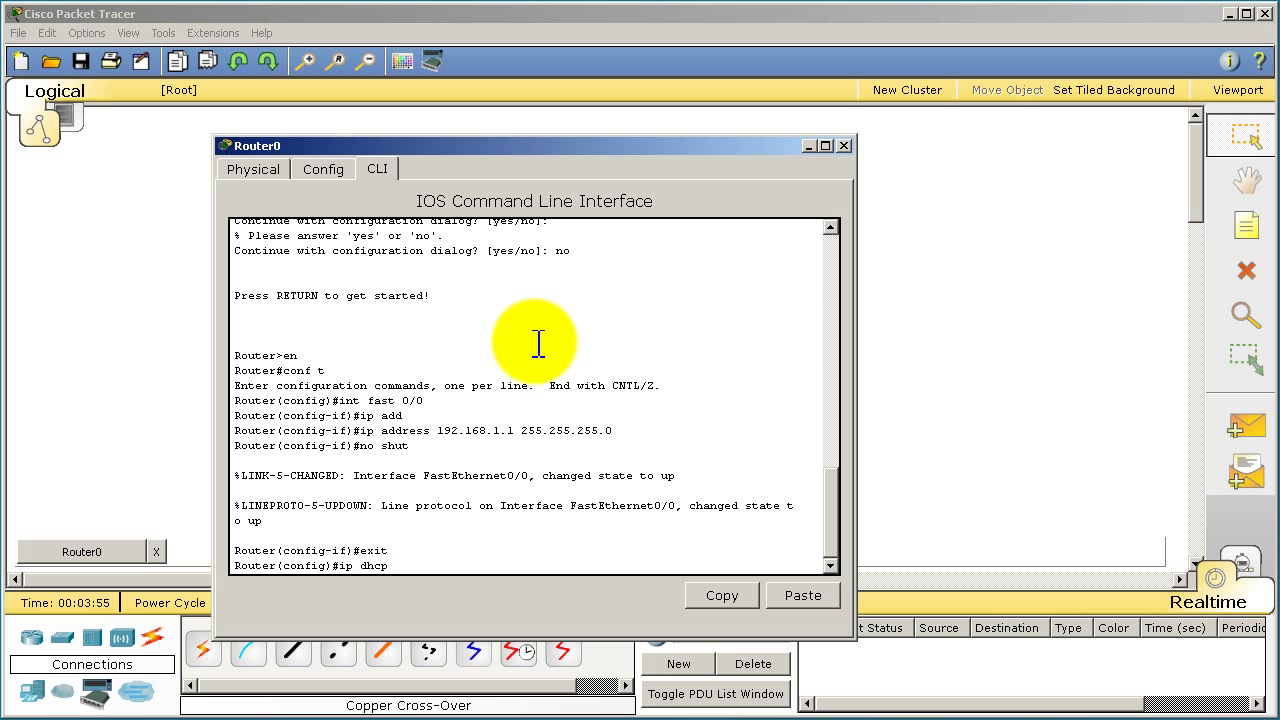
type(" exc")
key("Tab")
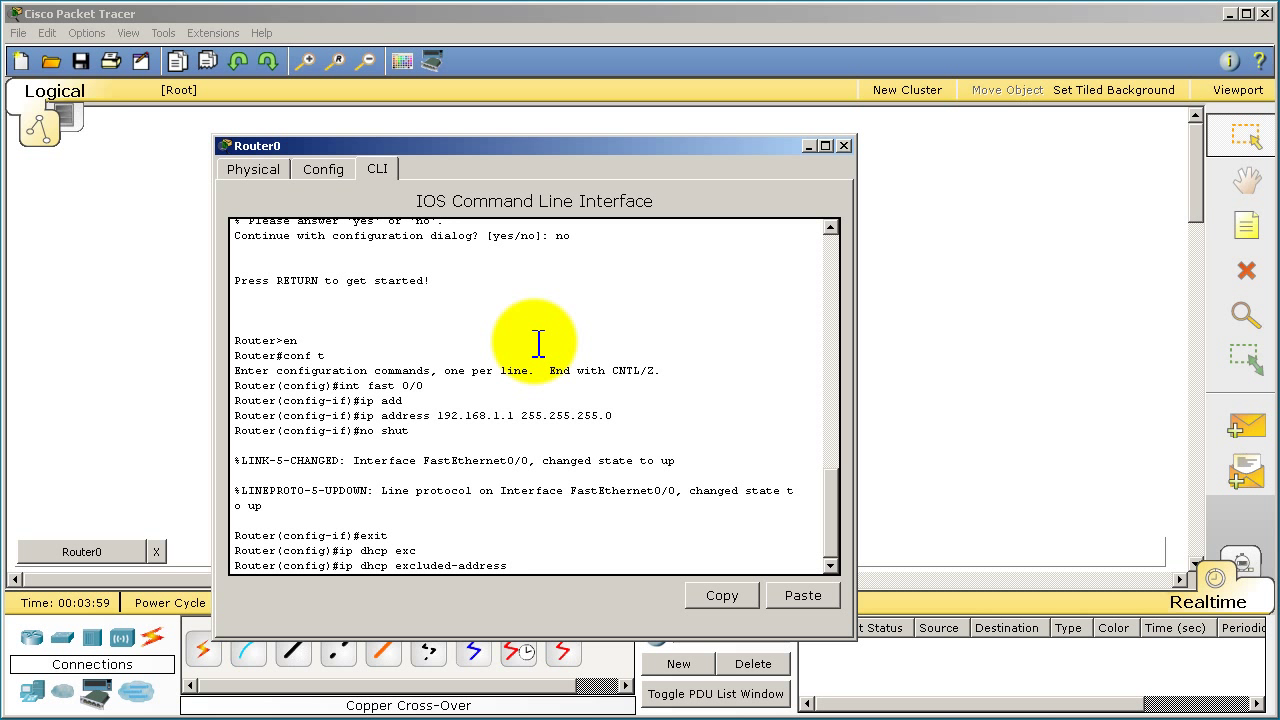
type("192.168.1.1 192.168.1.10")
key("Return")
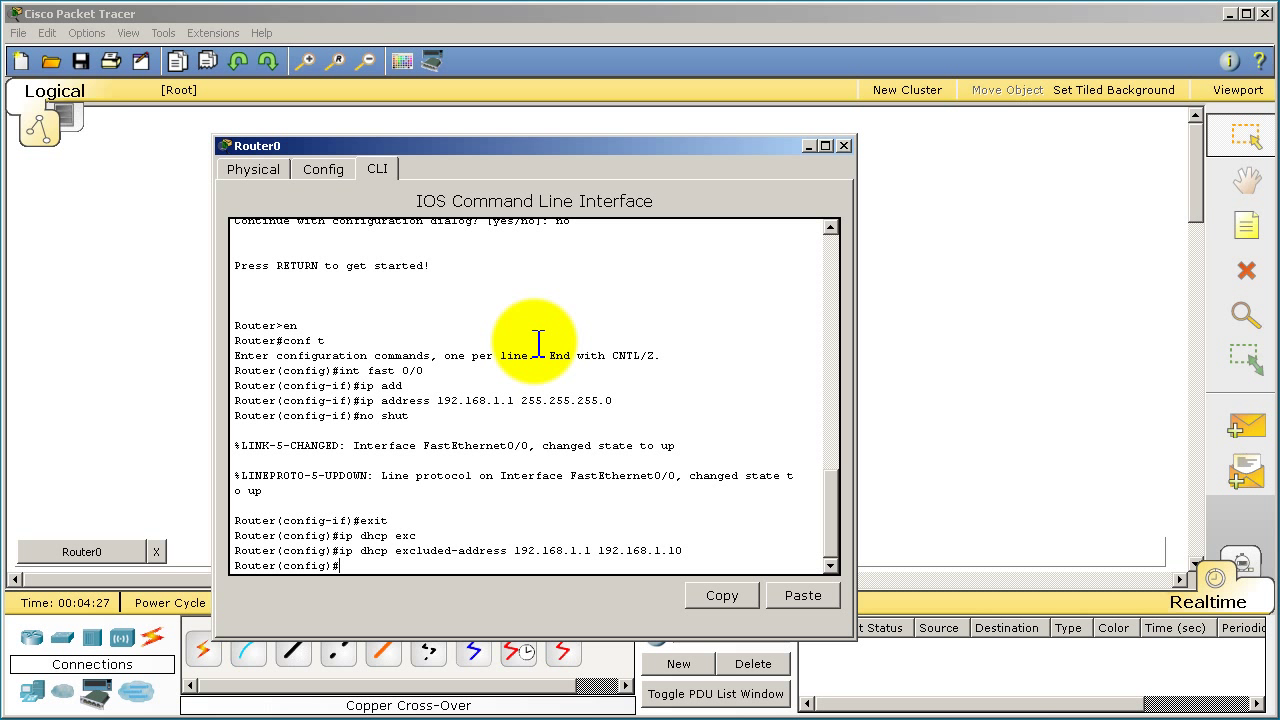
Create the DHCP pool CHUCKNORRIS and list its available configuration commands.
type("ip dhcp pool ?")
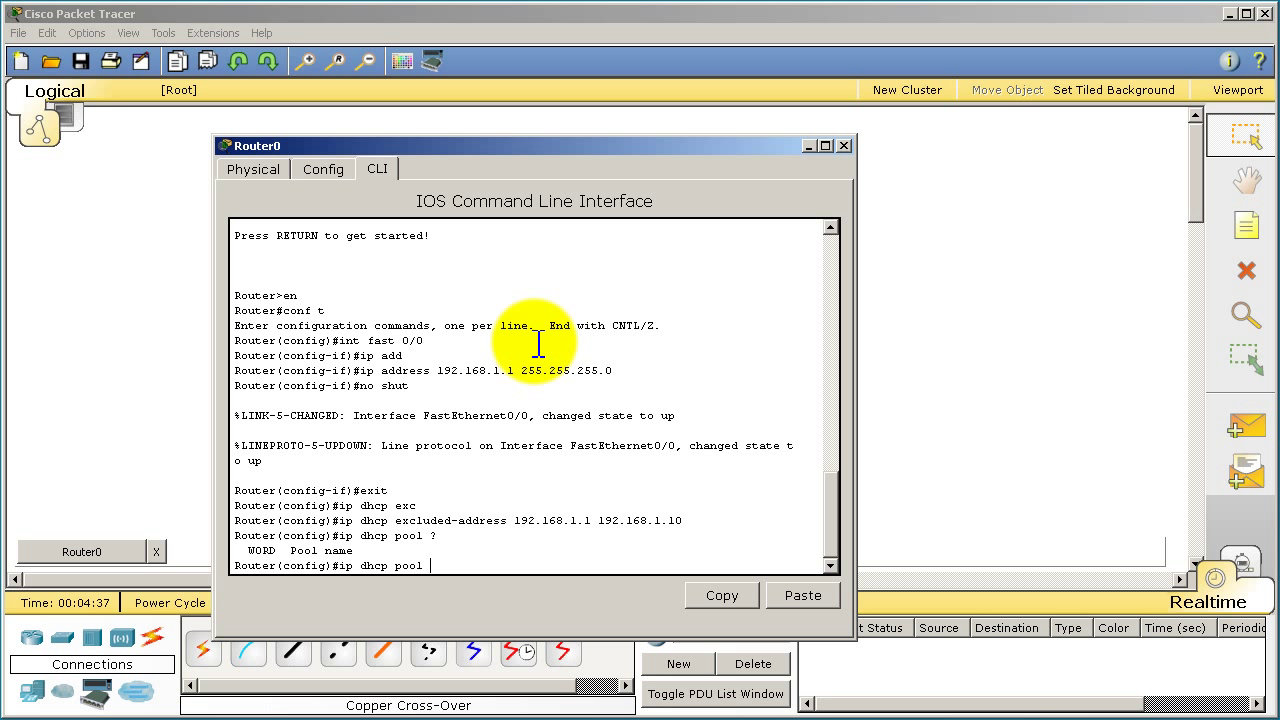
type("CHUCKNORRIS")
key("Return")
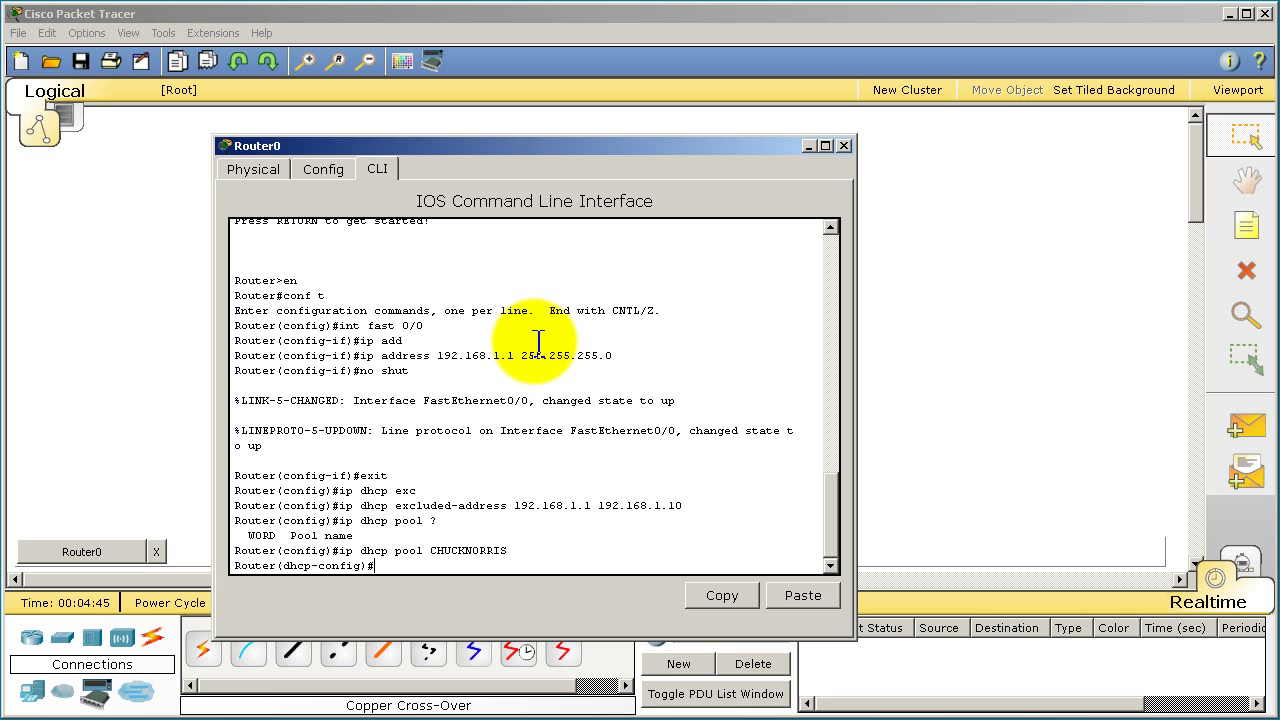
type("?")
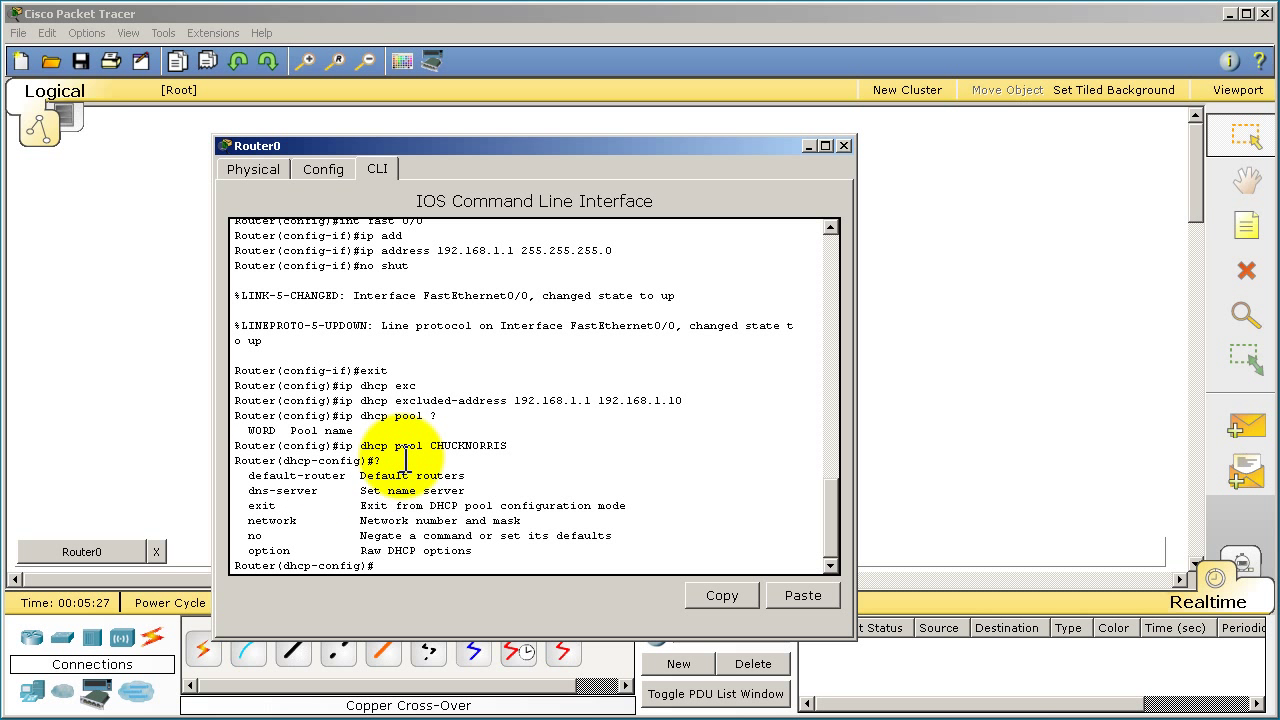
Set the pool's default-router and dns-server both to 192.168.1.1.
type("default")
key("Tab")
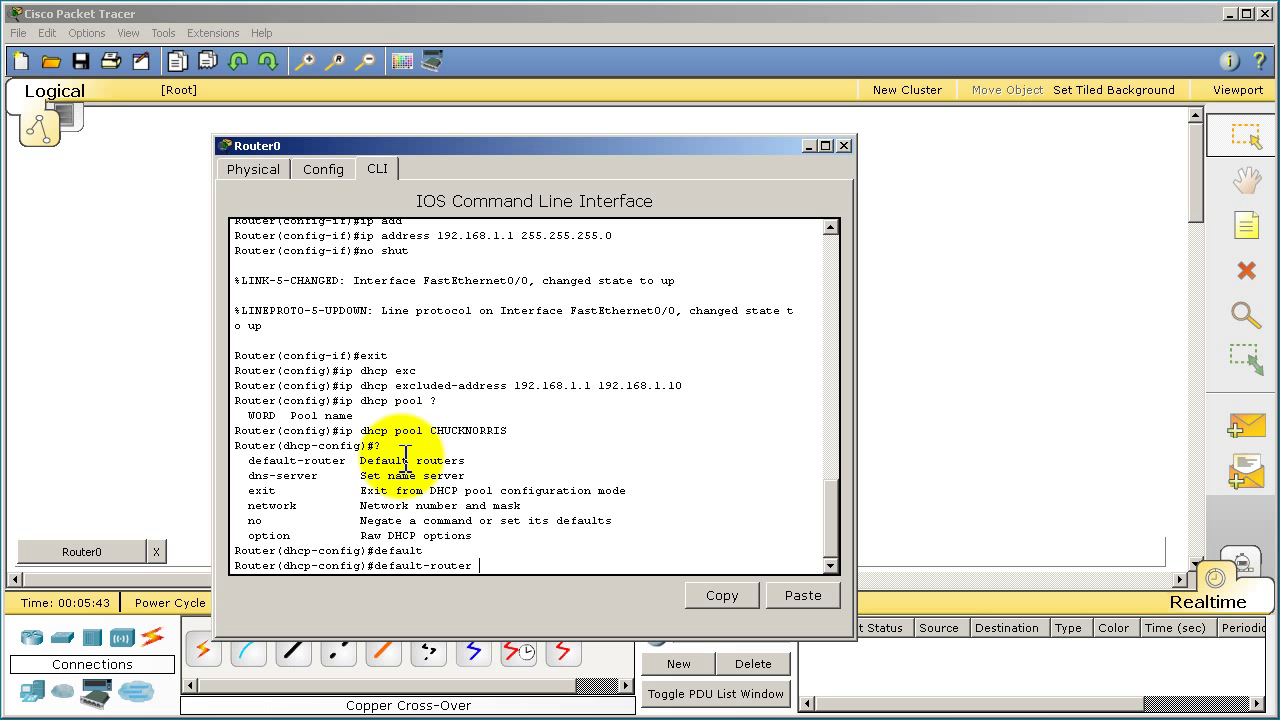
type("192.168.1.1")
key("Return")
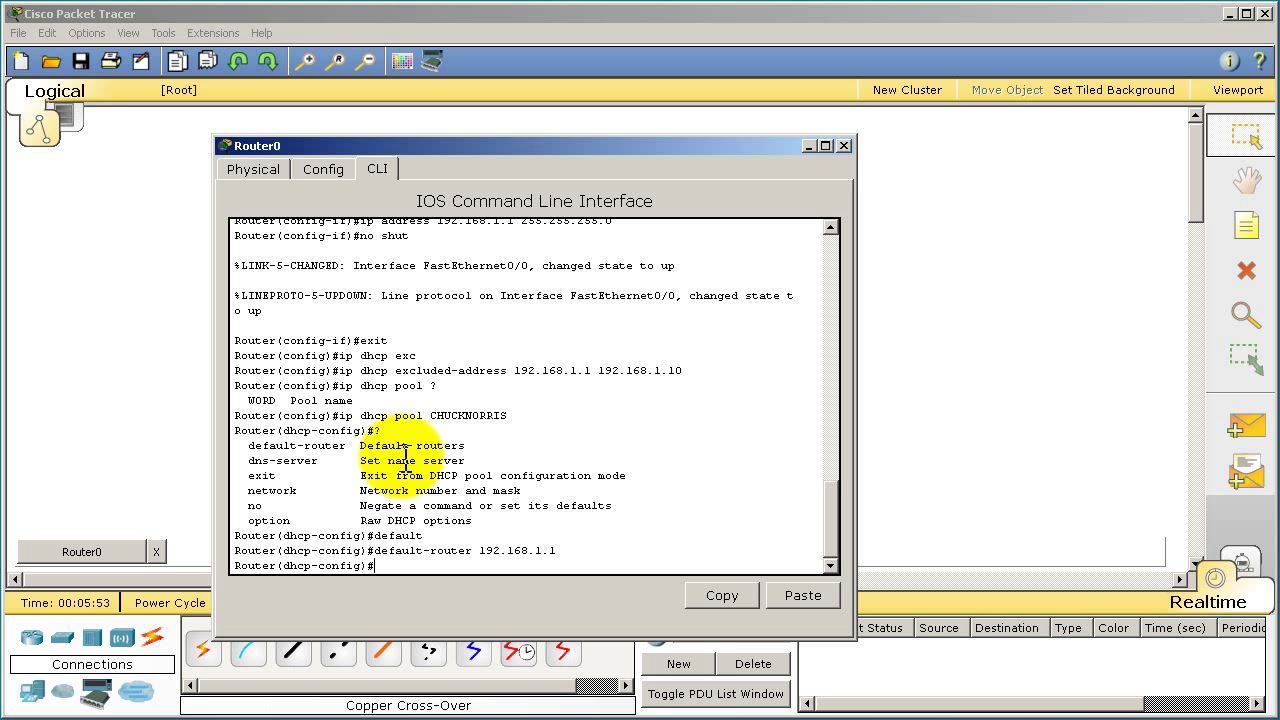
type("dns")
key("Tab")
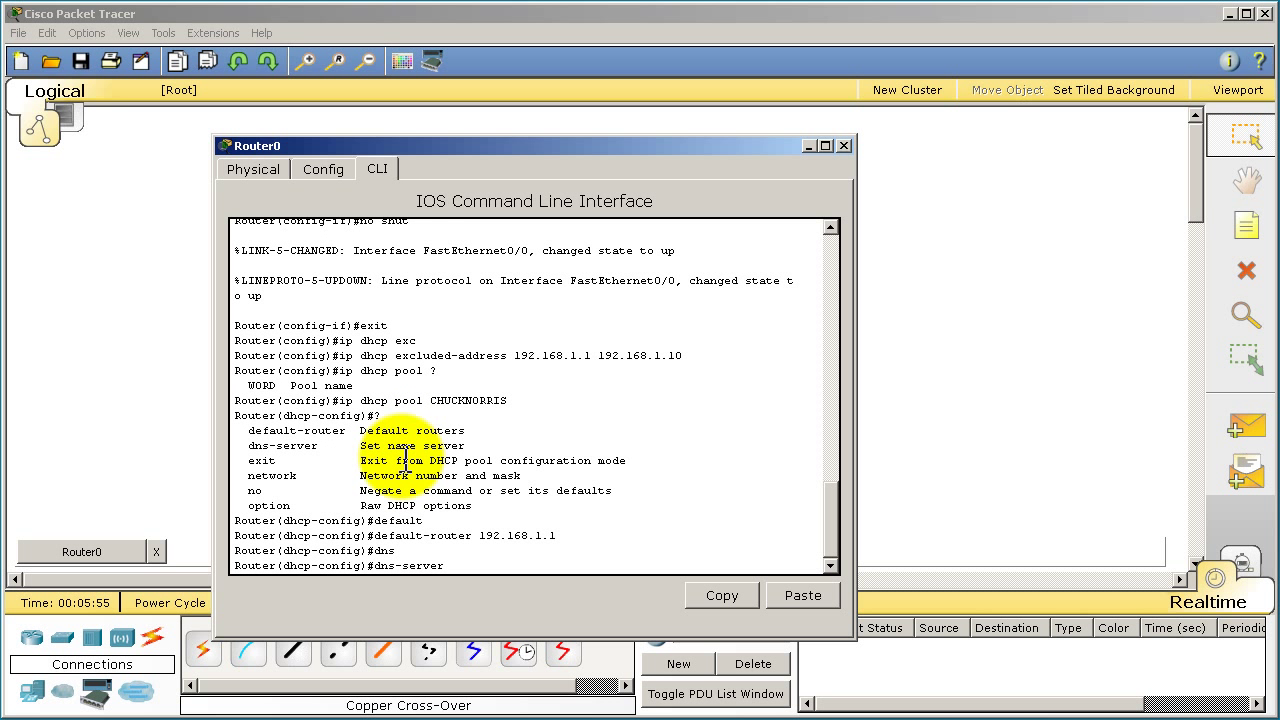
type("192.168.1.1")
key("Return")
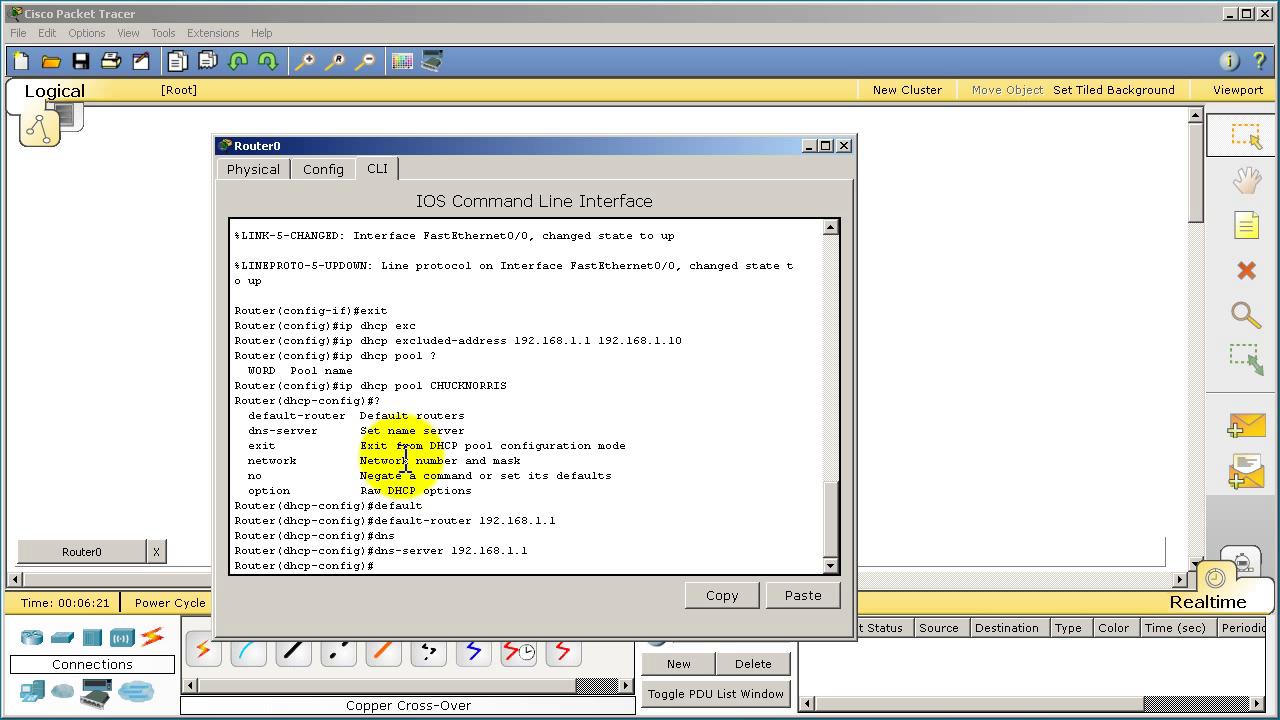
type("network")
Set the pool network to 192.168.1.0 255.255.255.0 and highlight the excluded-address range.
type("192.168.1.0 ?")
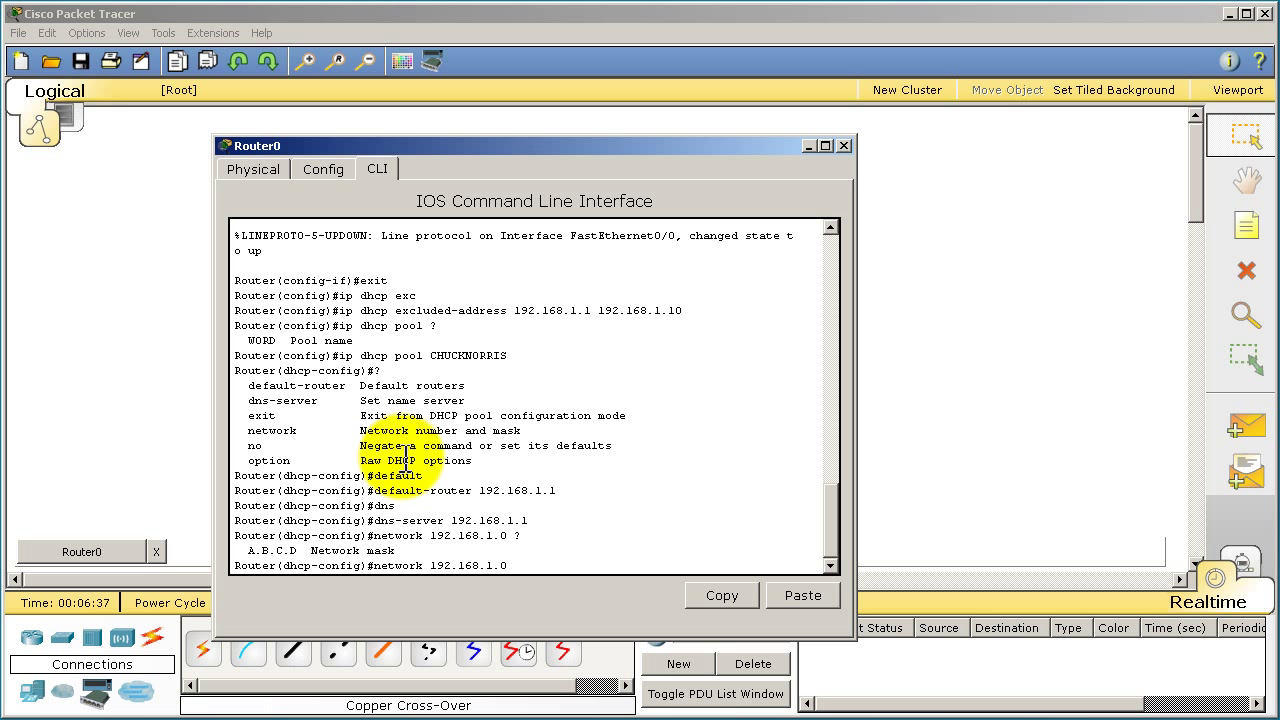
type("255.255.255.0")
key("Return")
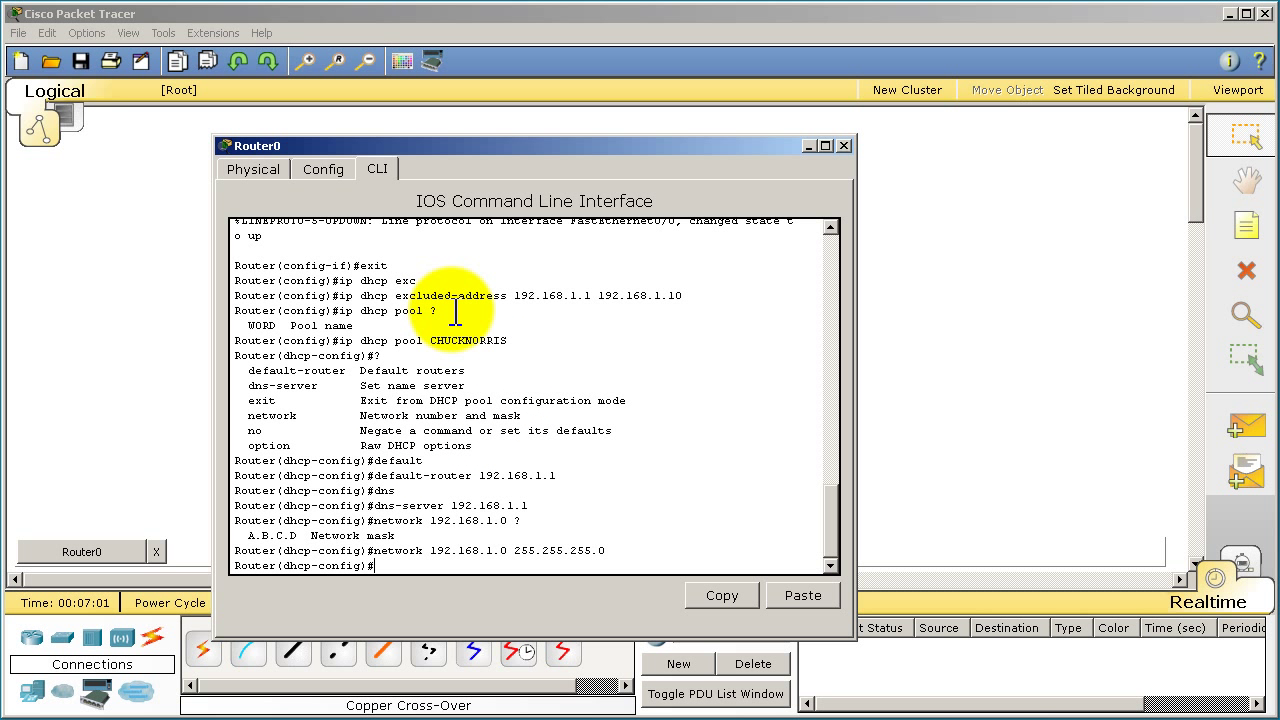
double_click(337, 295)
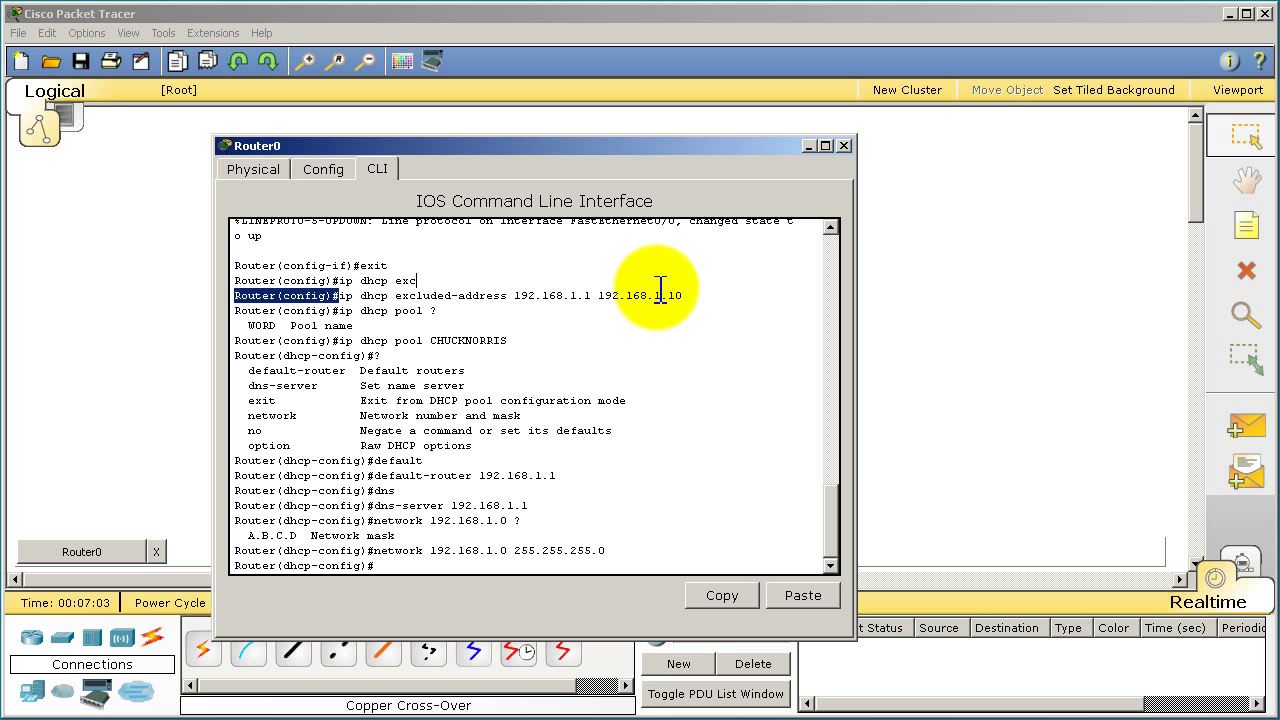
left_click_drag(660, 290, 695, 292)
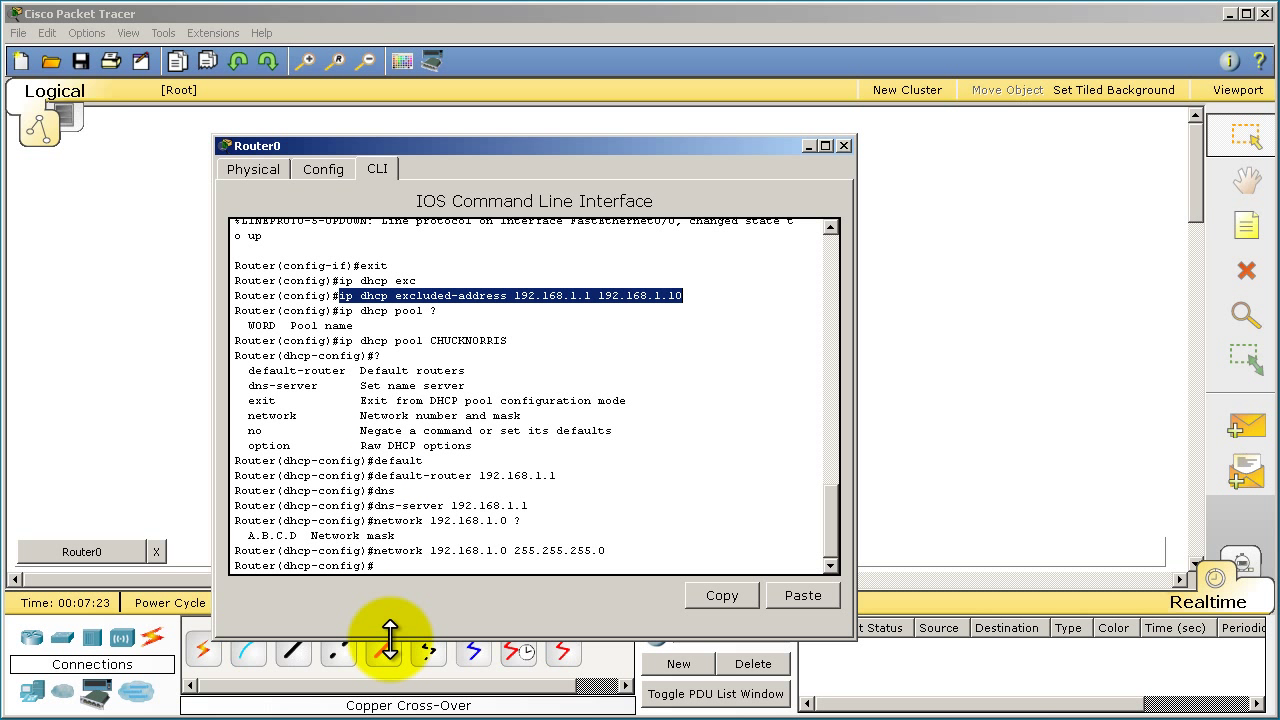
Leave configuration mode with exit and end, then close Router0's window.
left_click(448, 435)
type("exit")
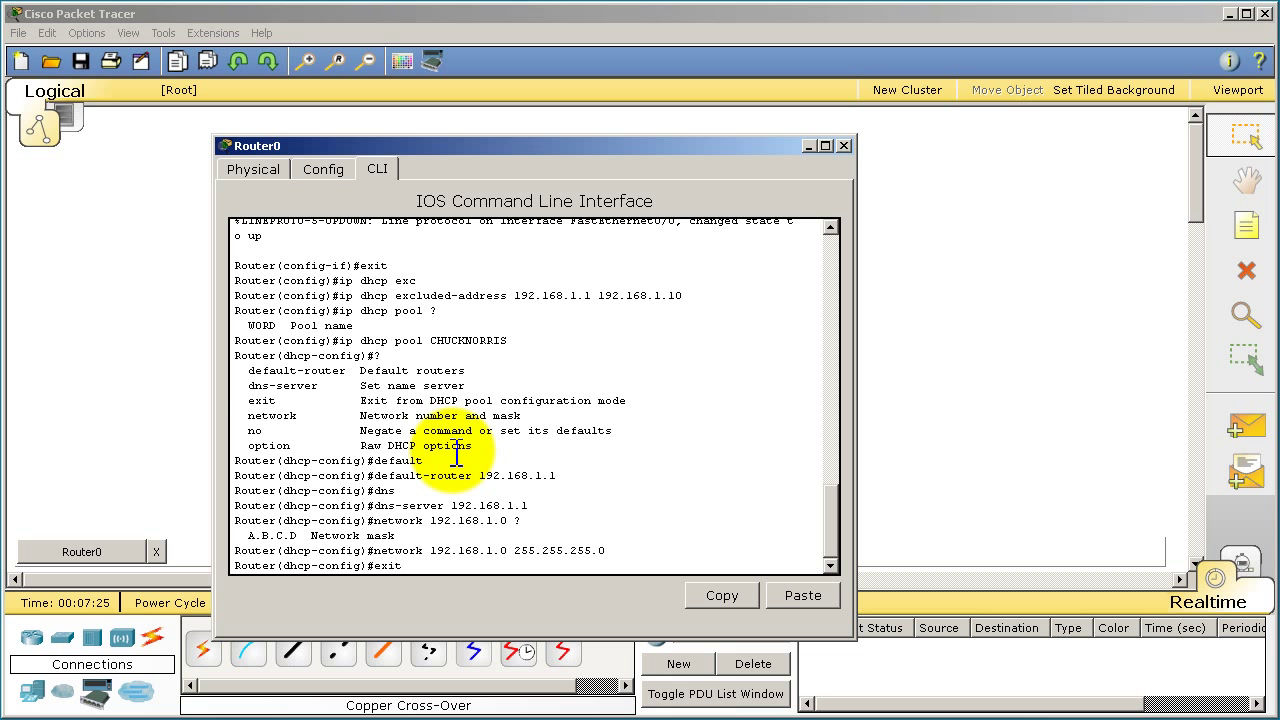
key("Return")
type("end")
key("Return")
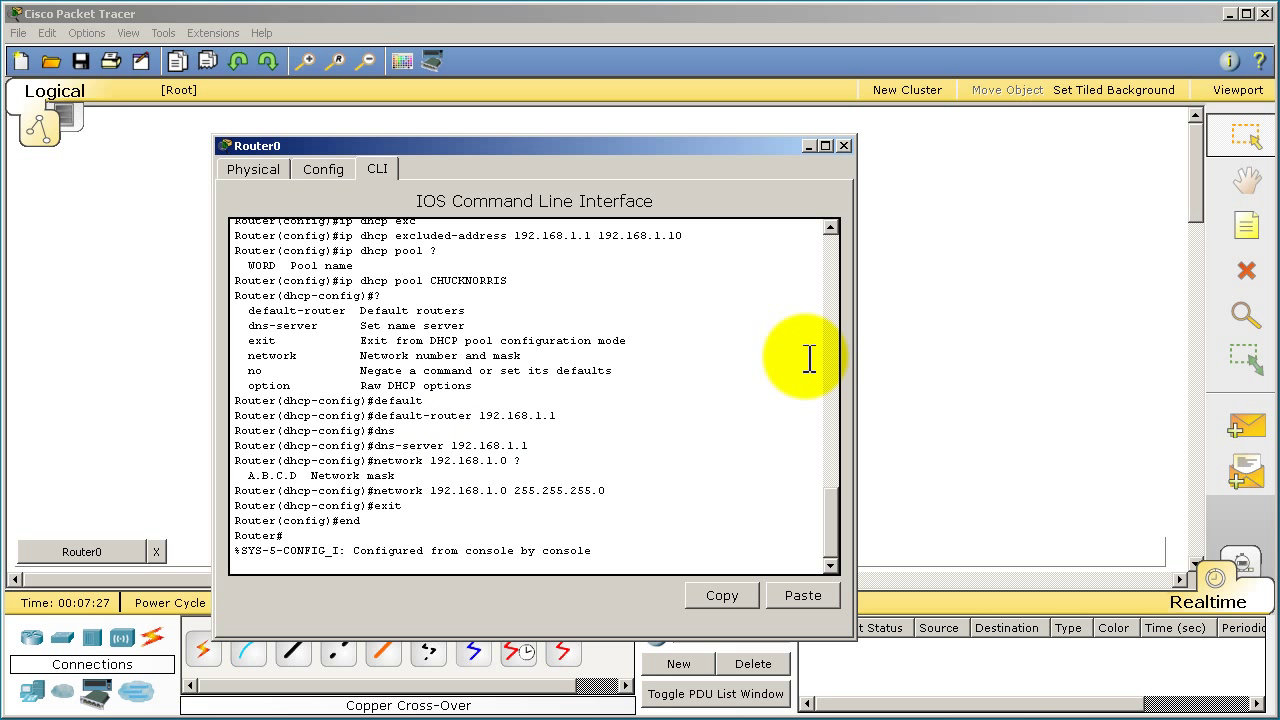
left_click(843, 145)
In PC0's command prompt, confirm address 192.168.1.11 via ipconfig and ping gateway 192.168.1.1.
left_click(303, 318)
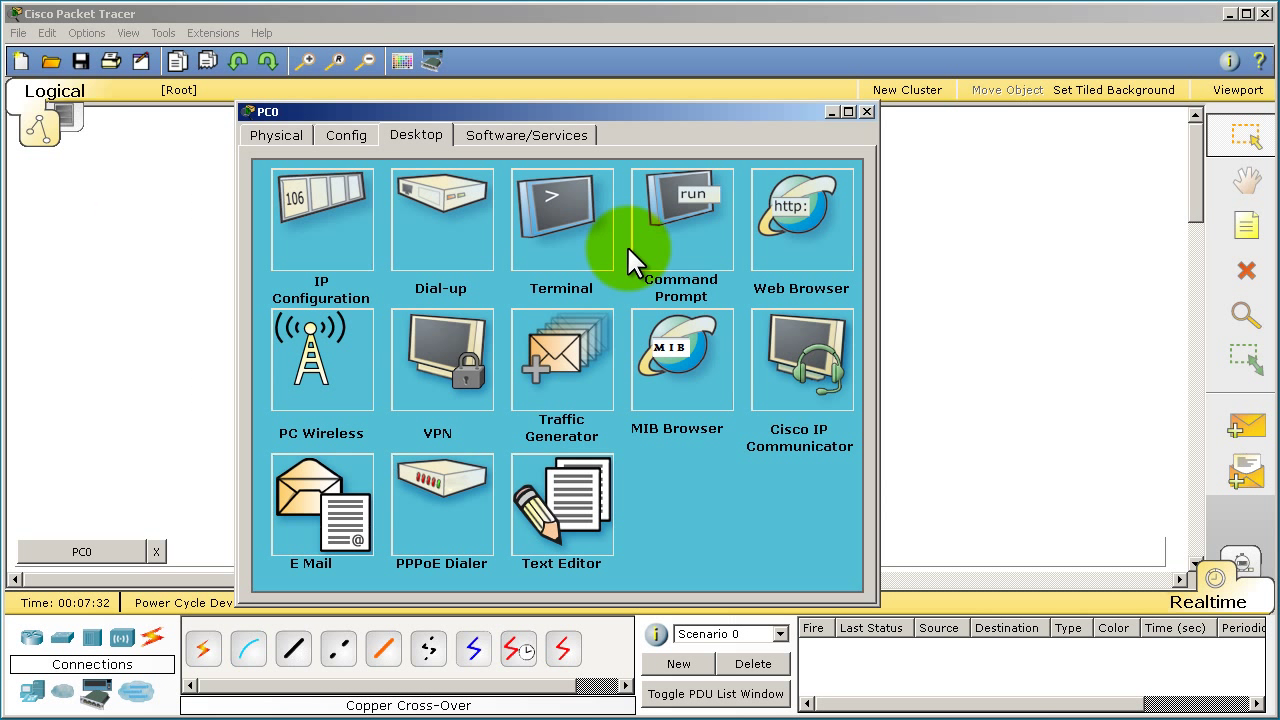
left_click(669, 233)
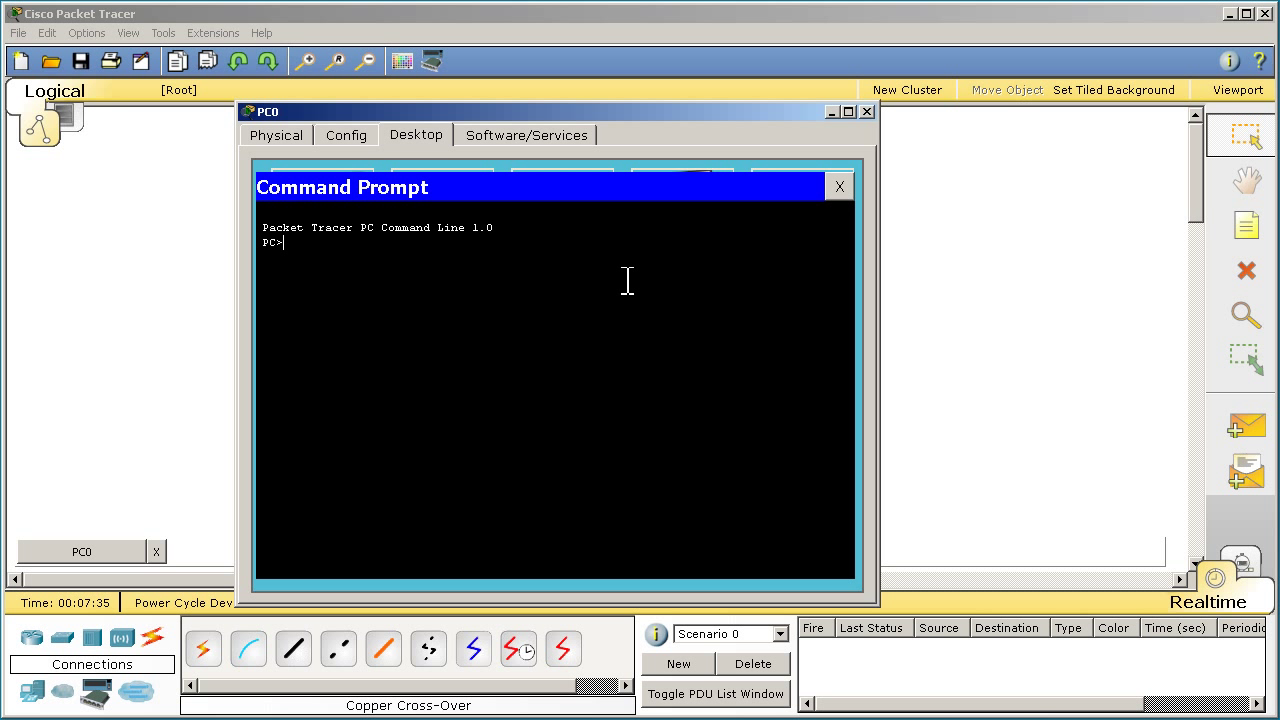
type("ipconfig")
key("Return")
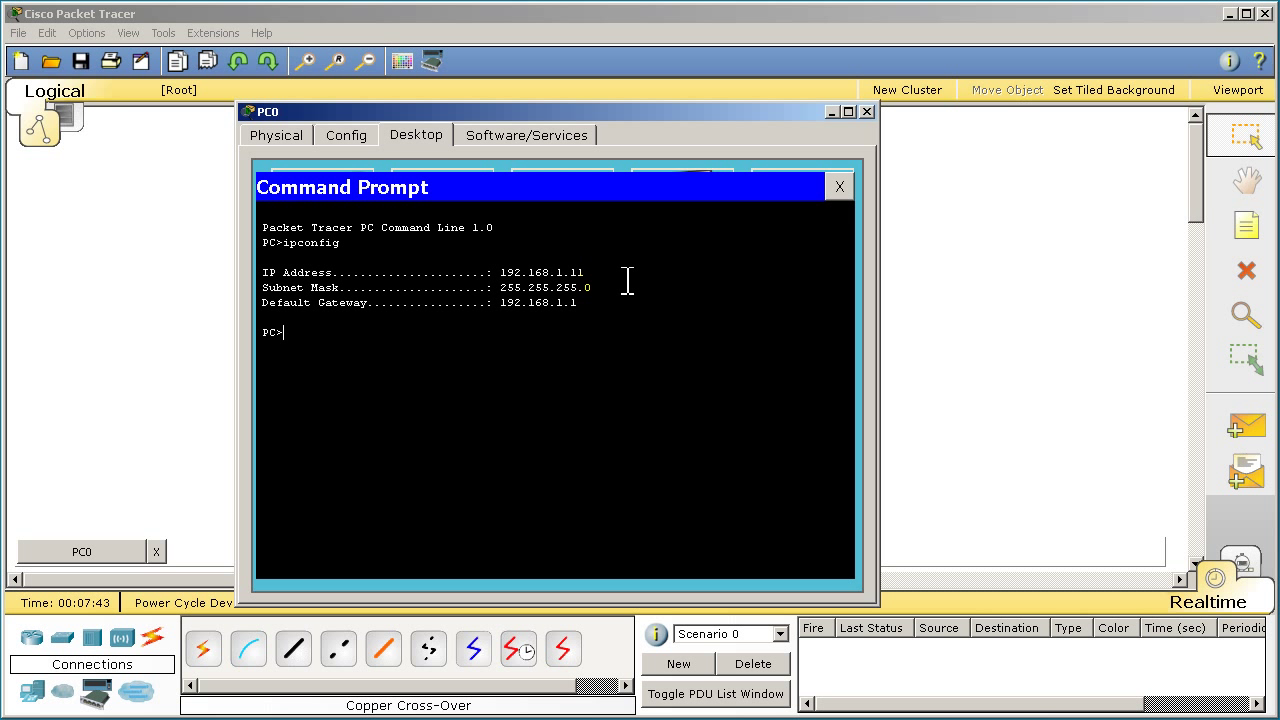
type("ping 192.168.1.1")
key("Return")
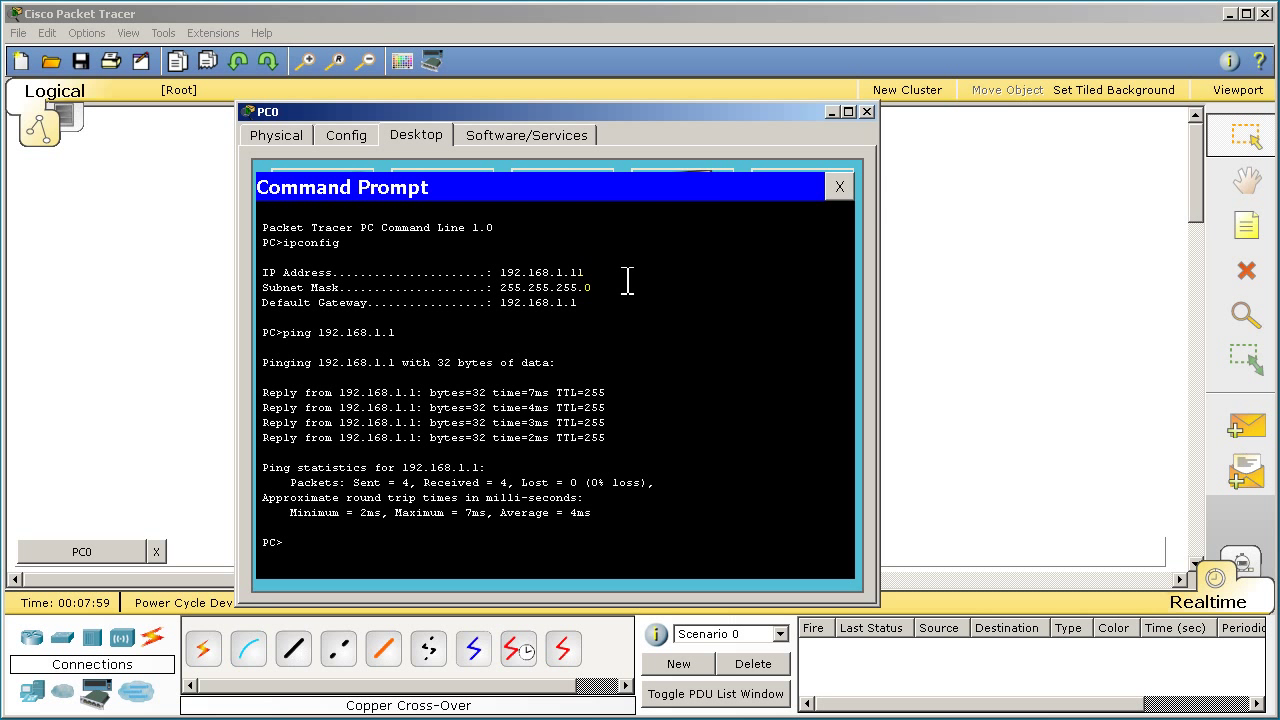
left_click(839, 186)
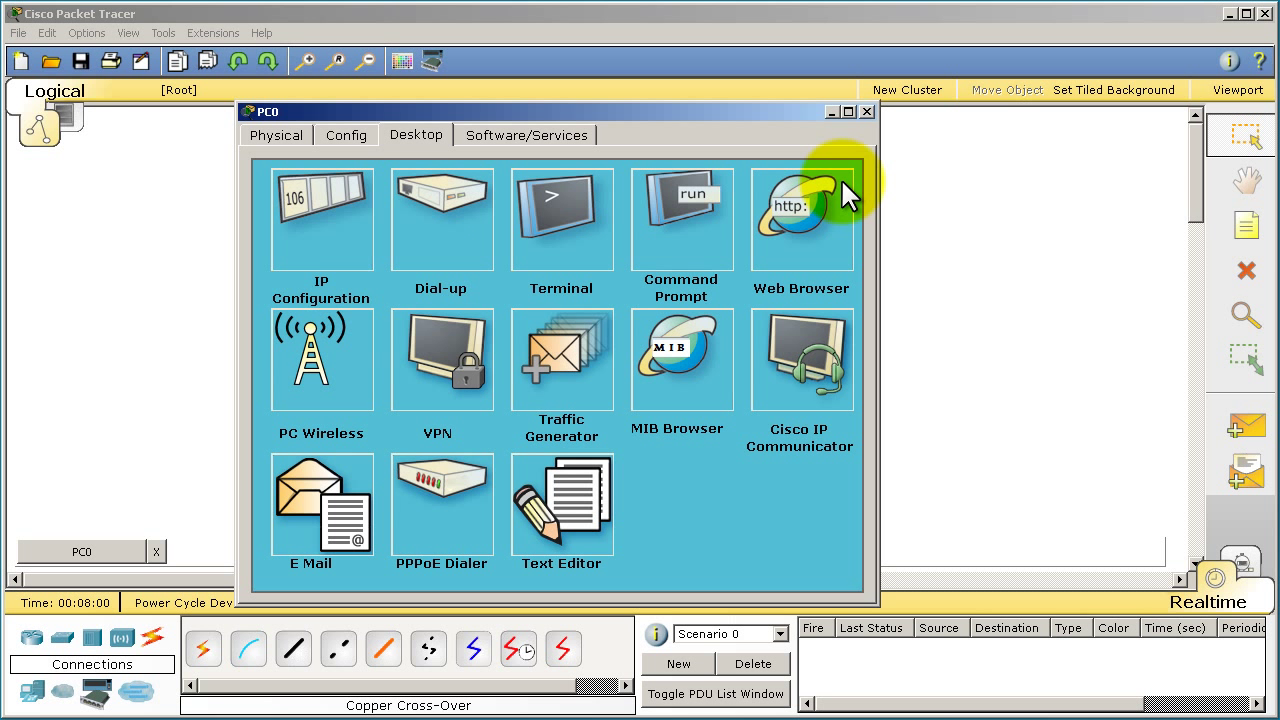
Run show ip dhcp binding in Router0's CLI.
left_click(867, 112)
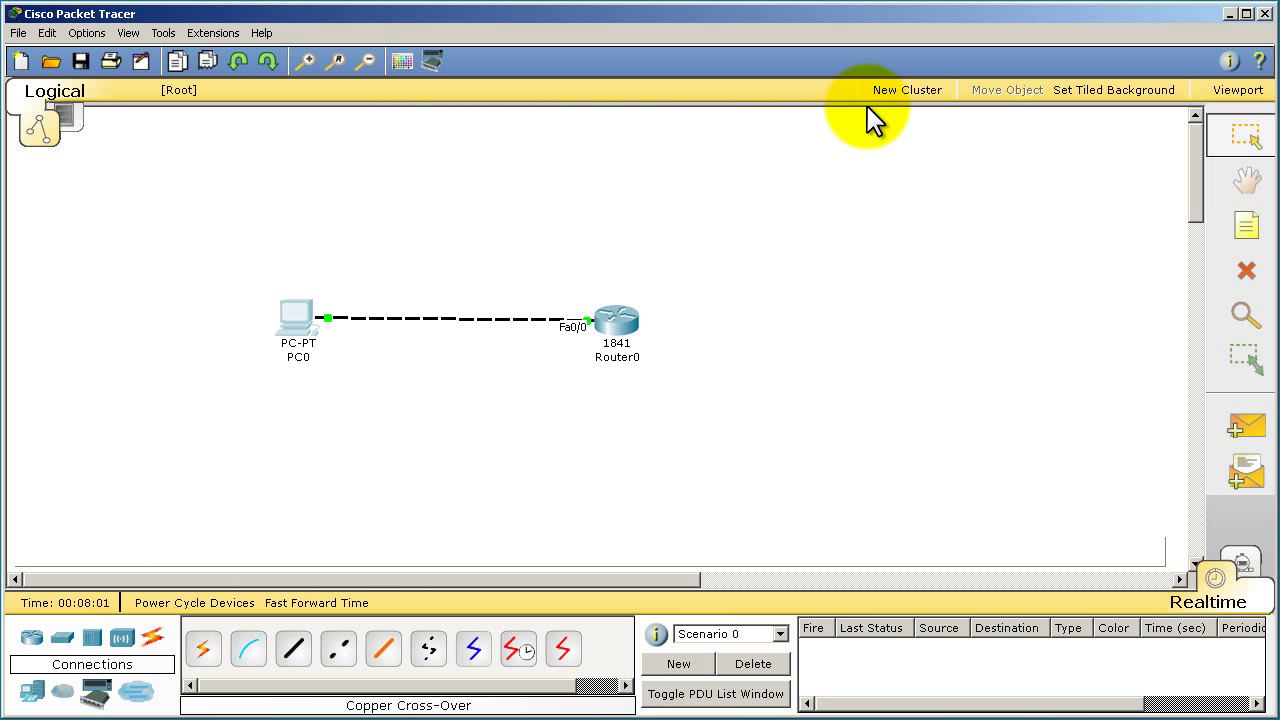
left_click(626, 323)
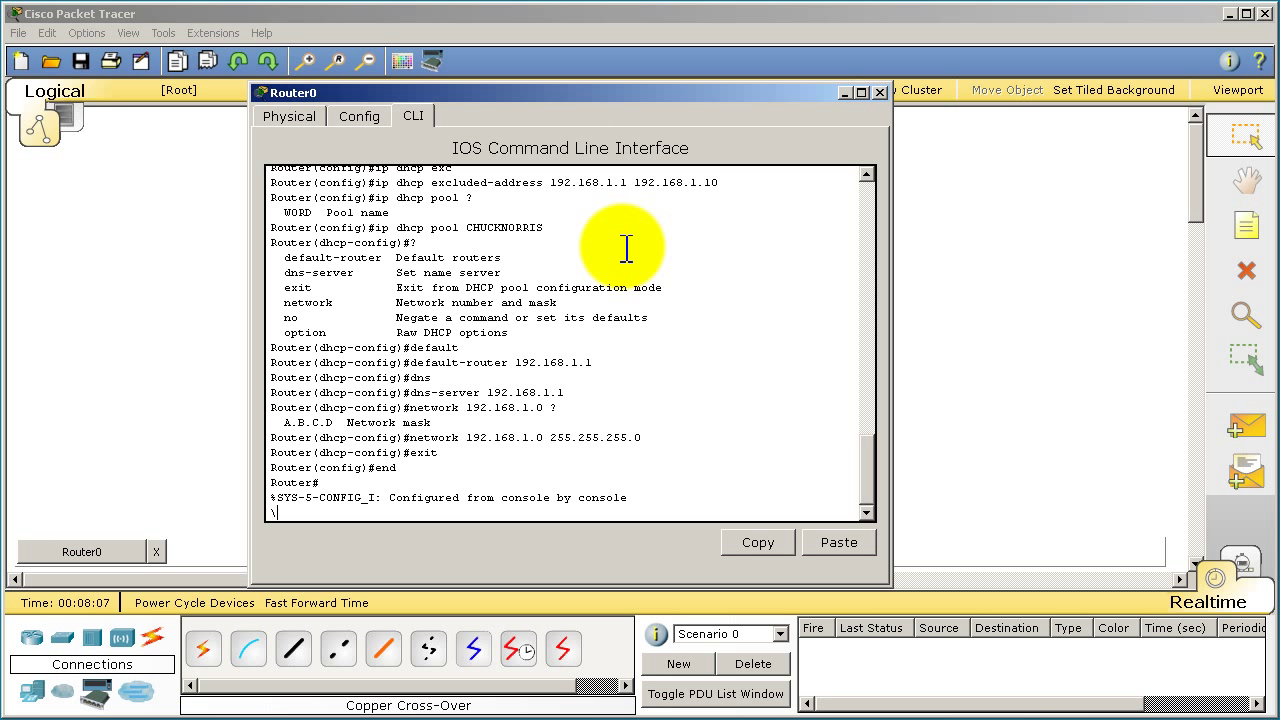
key("Return")
type("show")
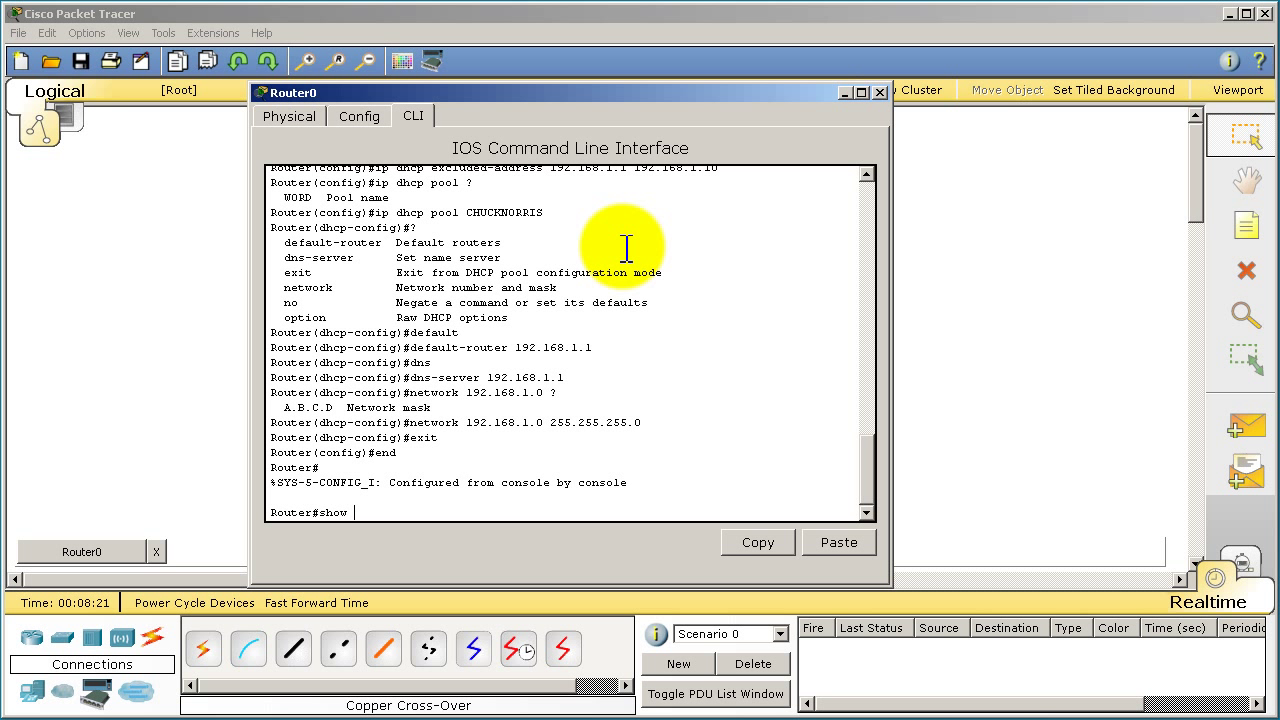
type("ip dhcp ")
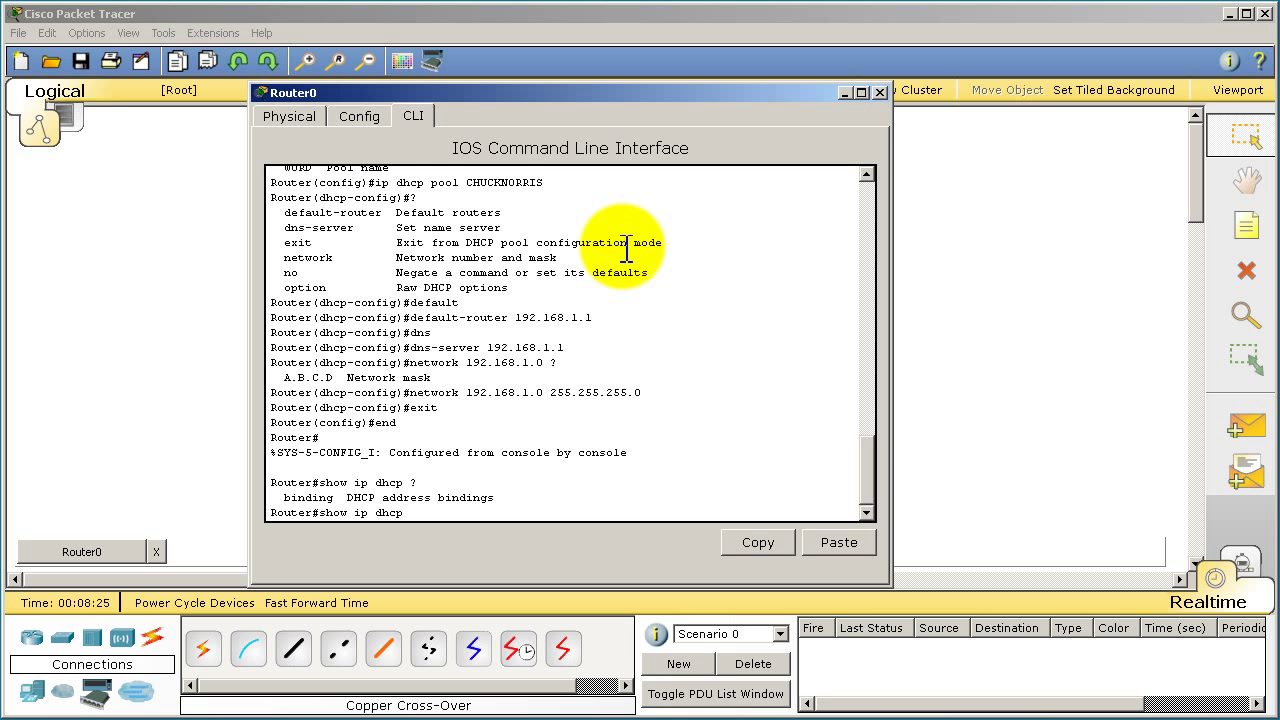
type("?bind")
key("Tab")
type("?")
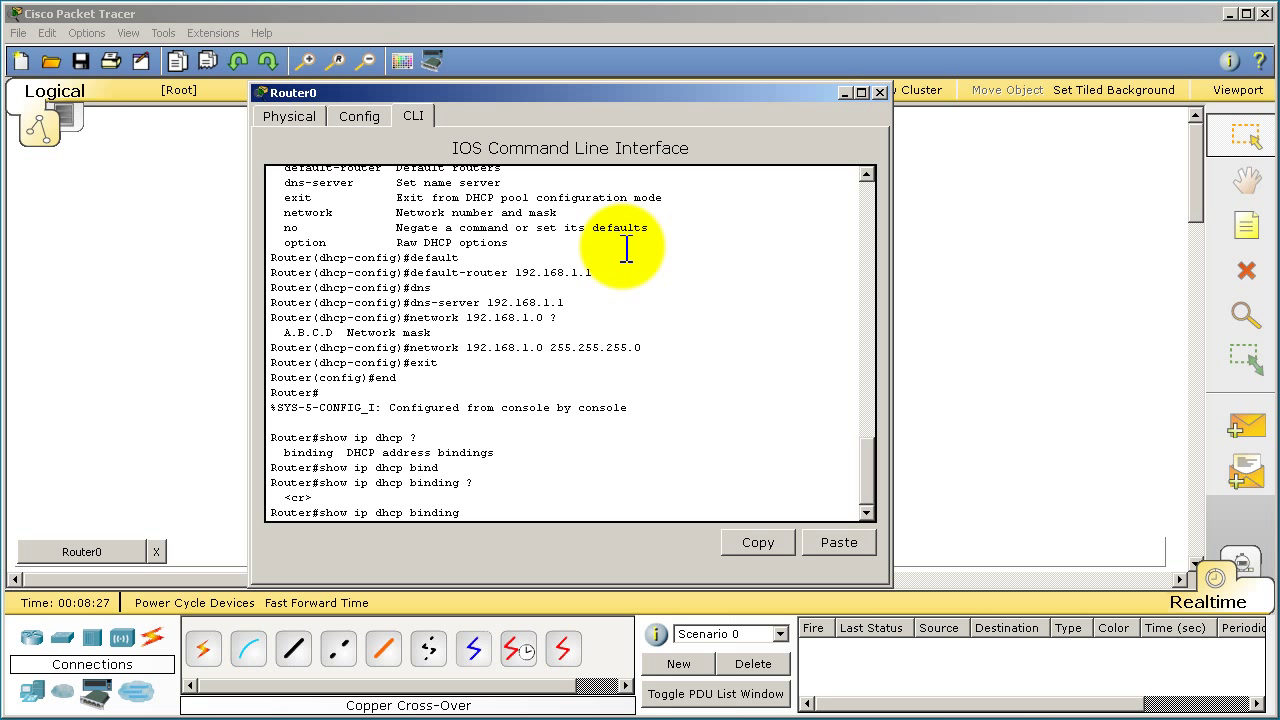
key("Return")
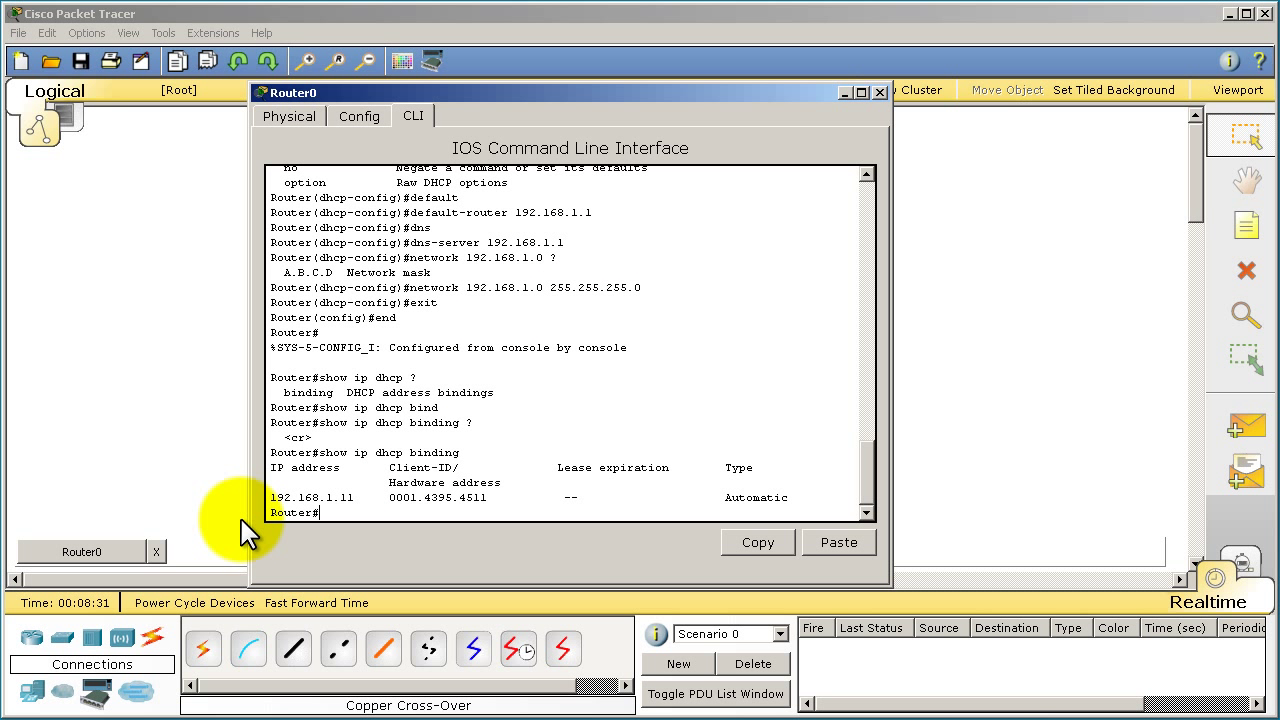
Highlight the leased 192.168.1.11 and hardware address 0001.4395.4511 in the binding table.
left_click_drag(271, 497, 356, 497)
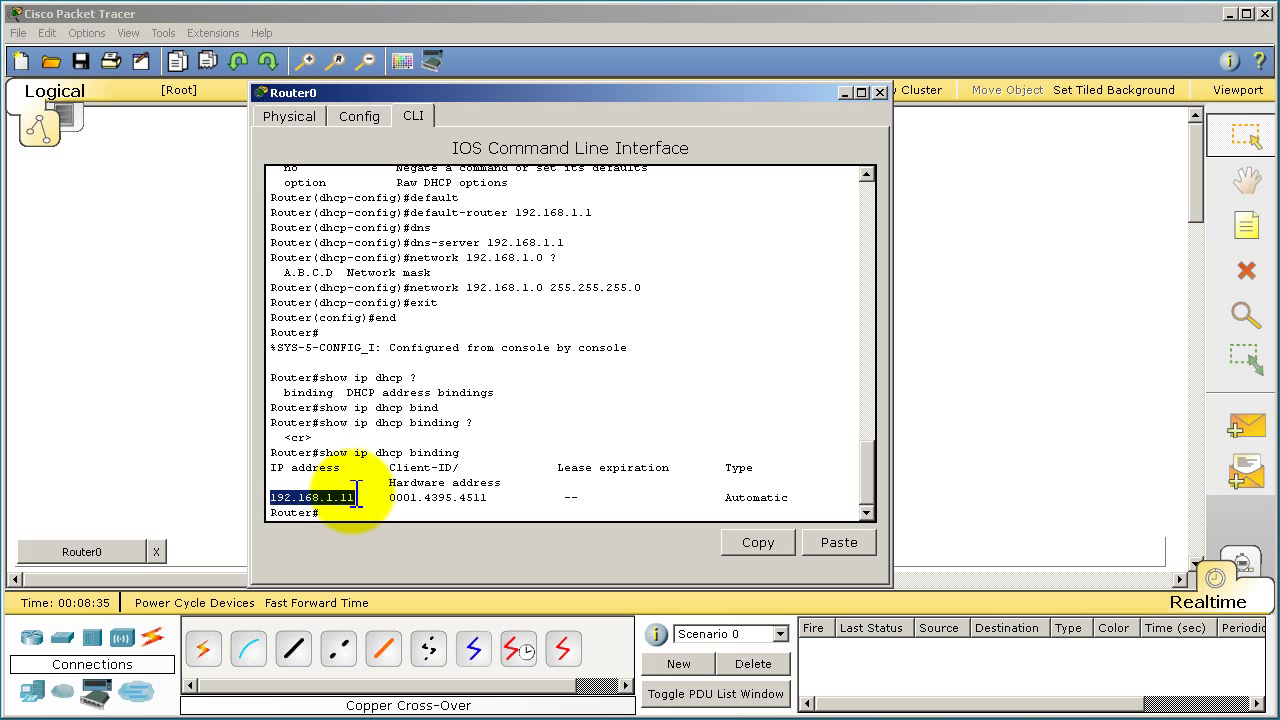
left_click(388, 503)
left_click_drag(386, 501, 487, 492)
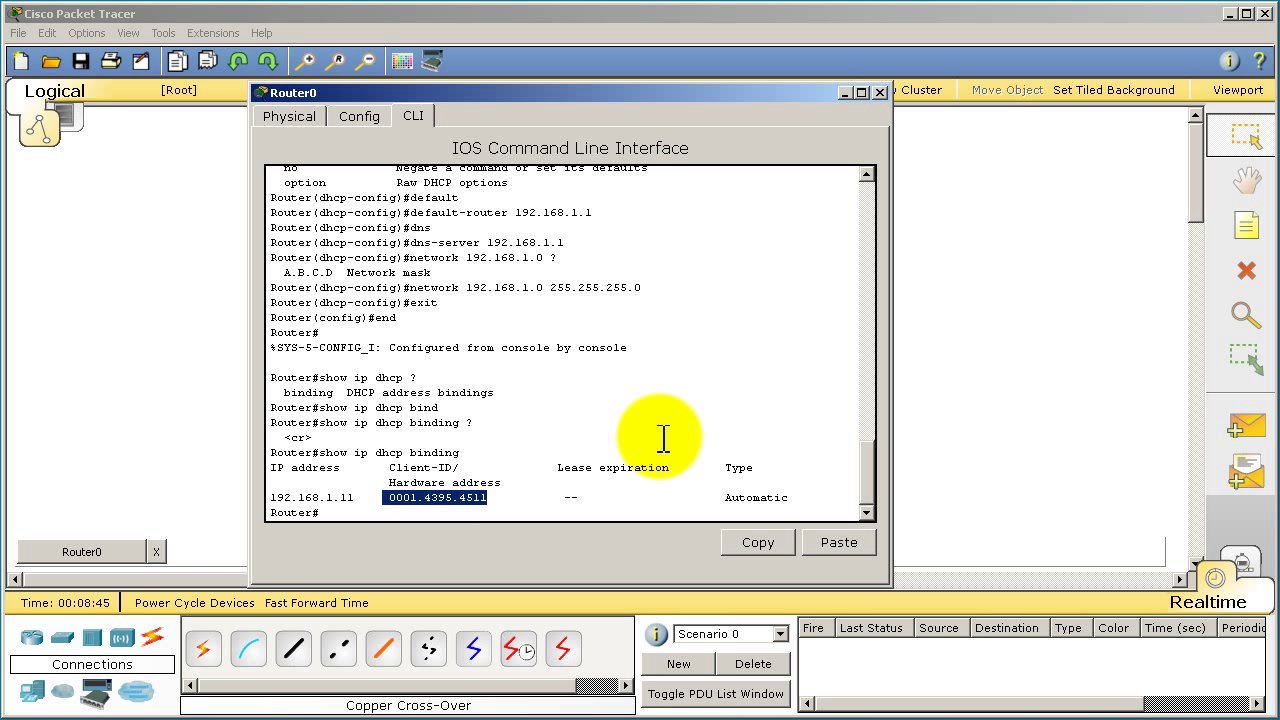
Run ipconfig /all on PC0 and highlight its physical address 0001.4395.4511.
left_click(880, 93)
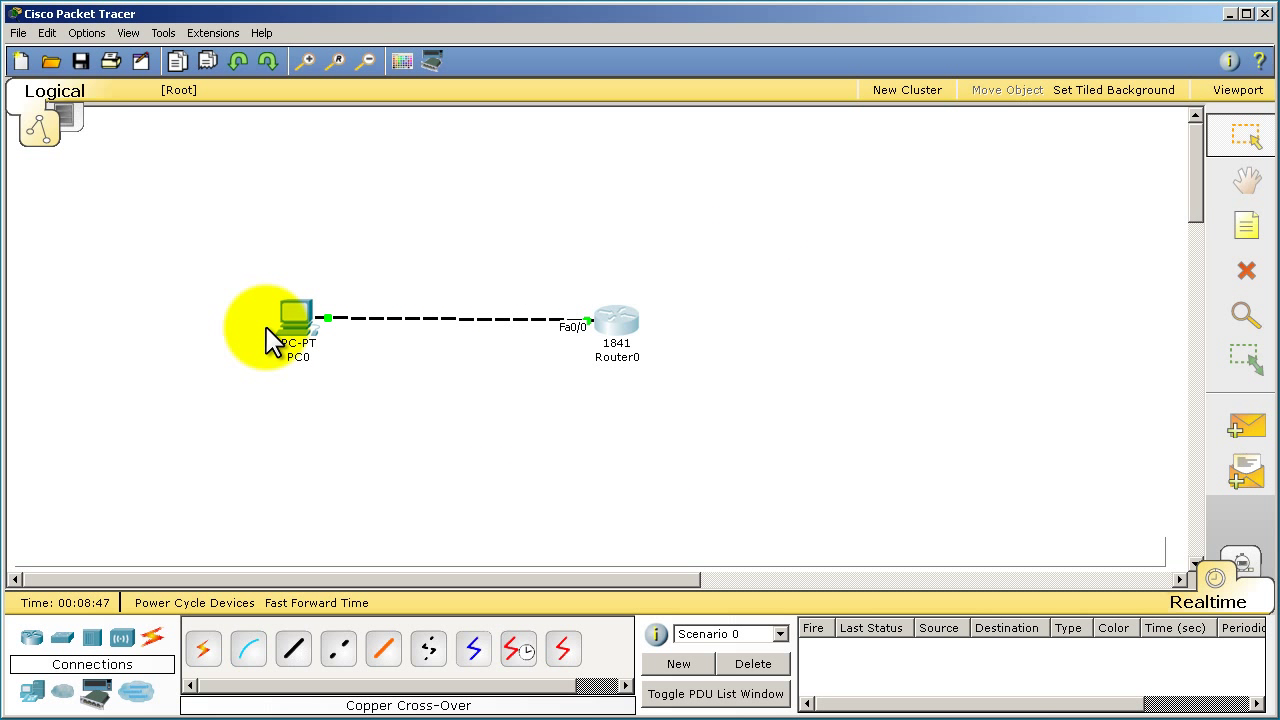
left_click(298, 328)
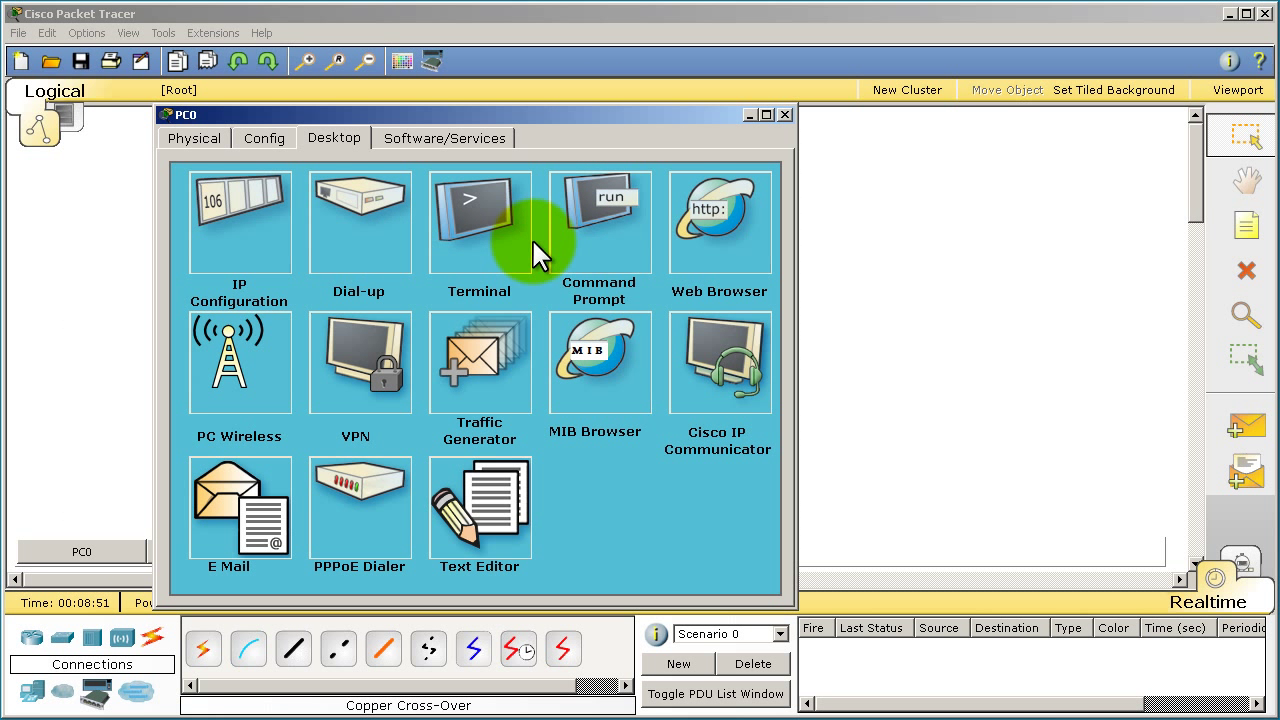
left_click(590, 240)
type("ip")
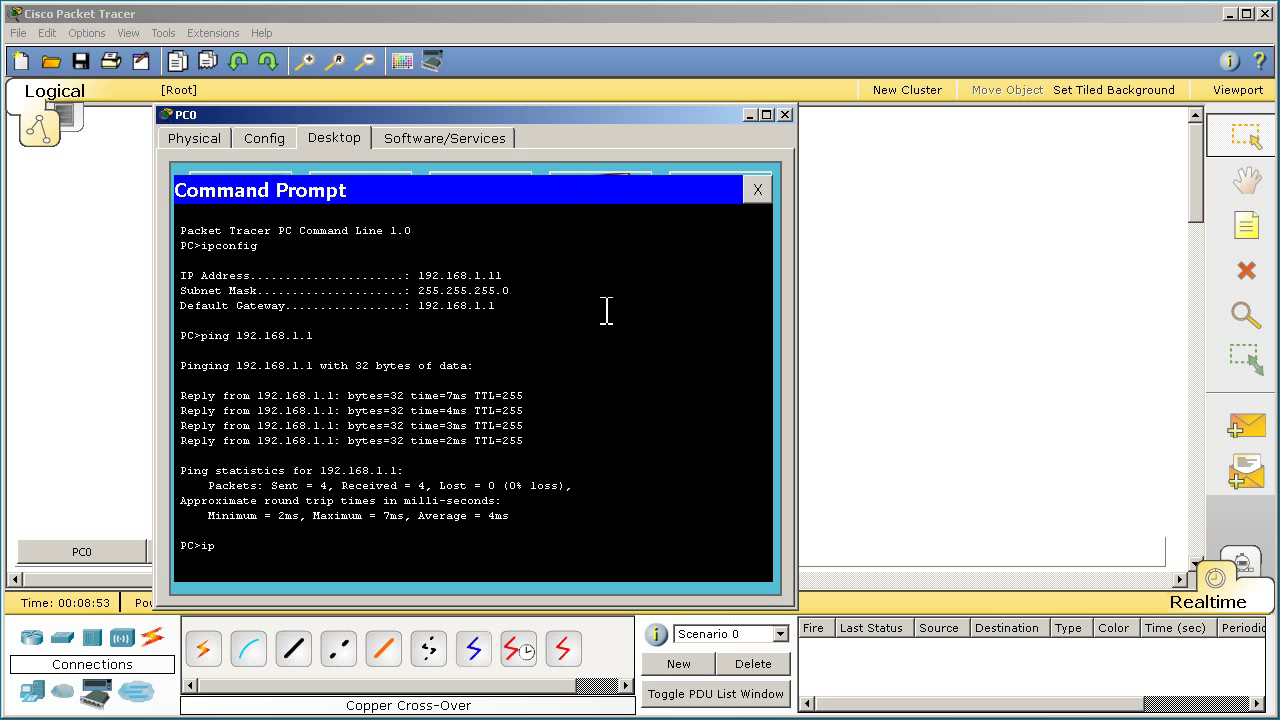
type("config /all")
key("Return")
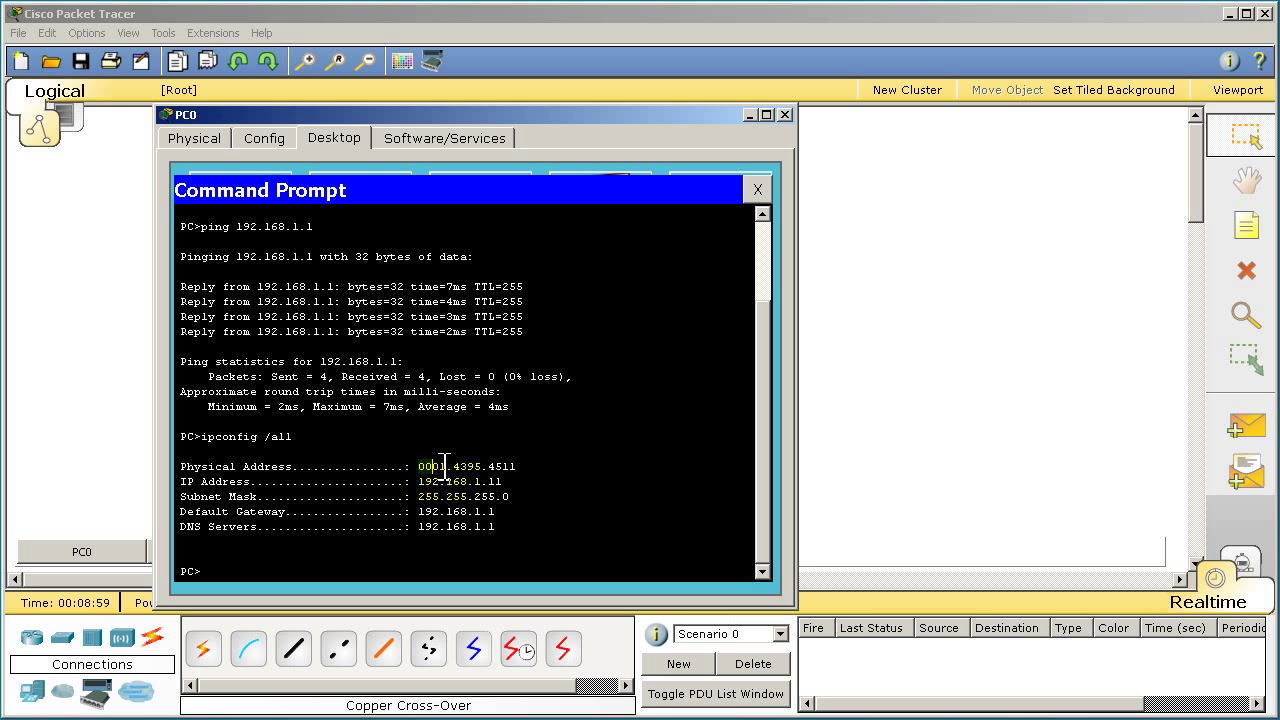
left_click_drag(428, 452, 520, 463)
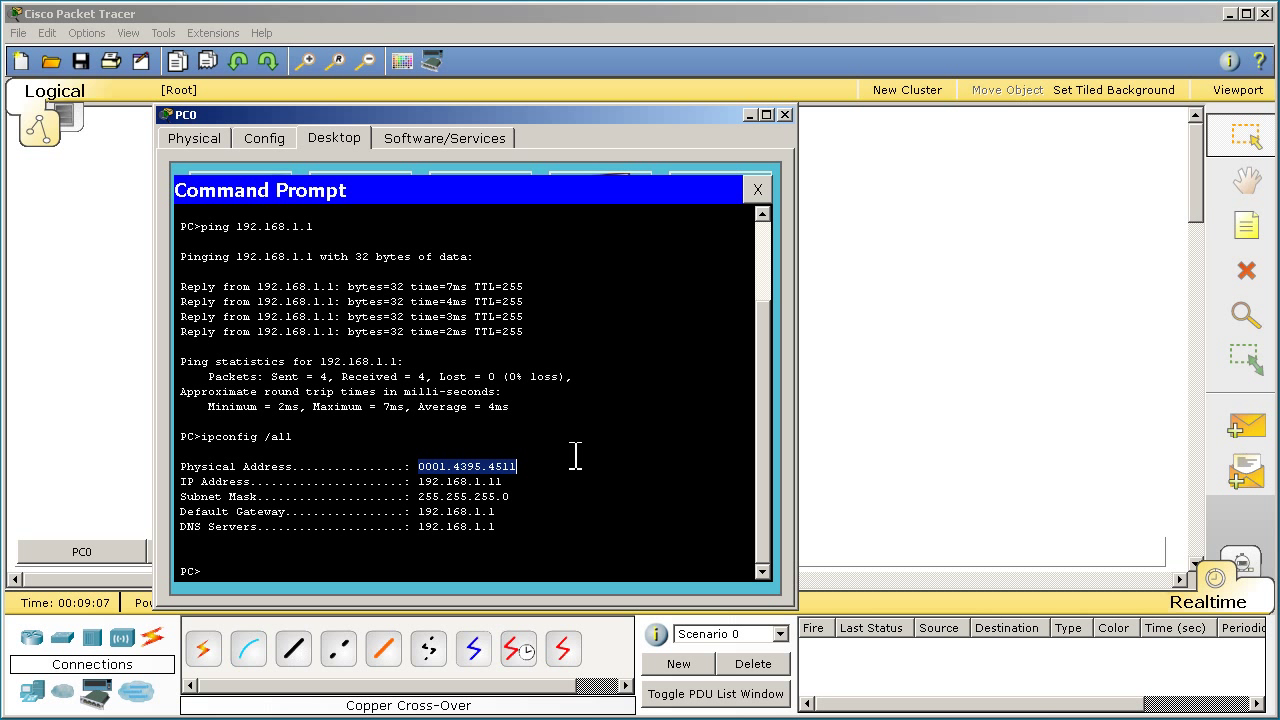
left_click(900, 405)
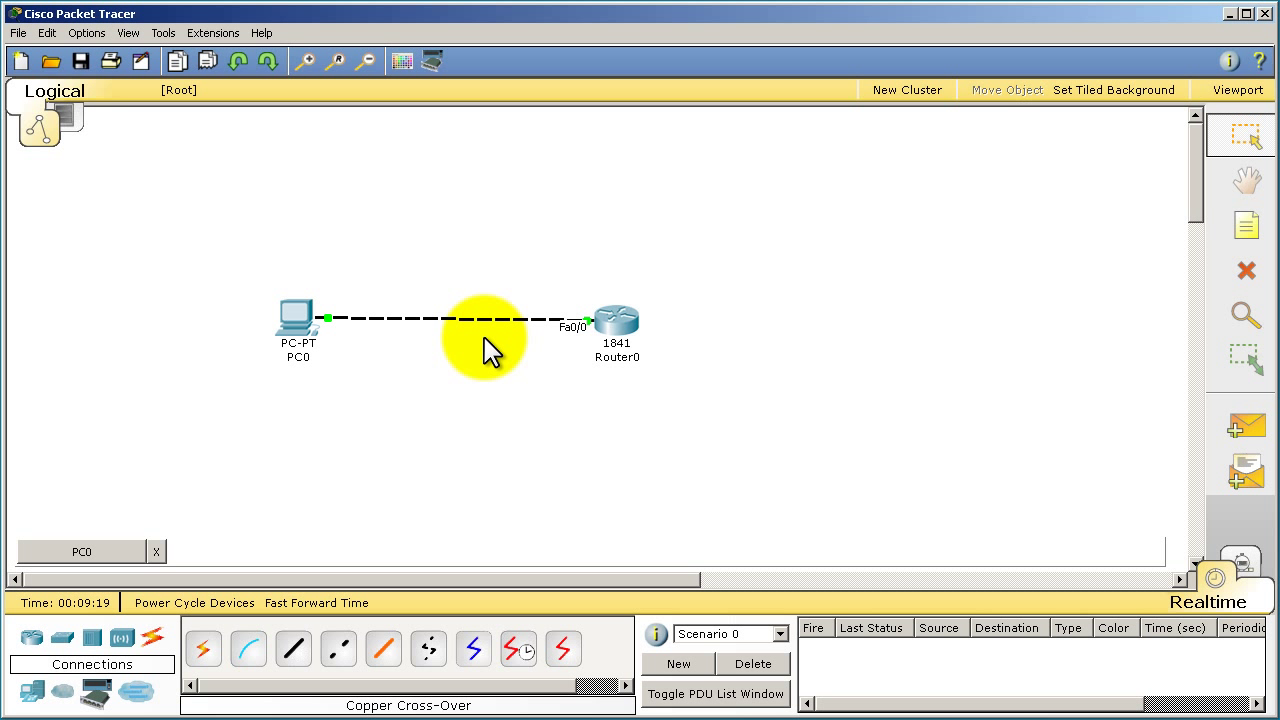
mouse_move(318, 326)
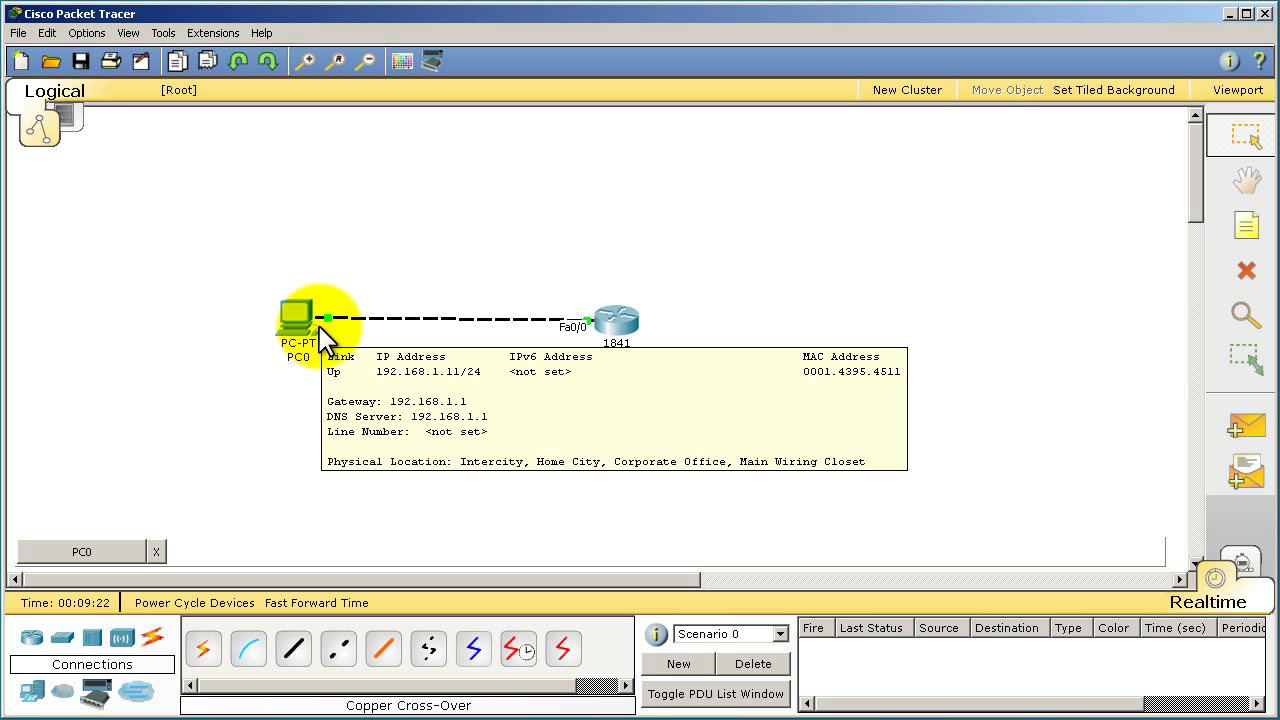